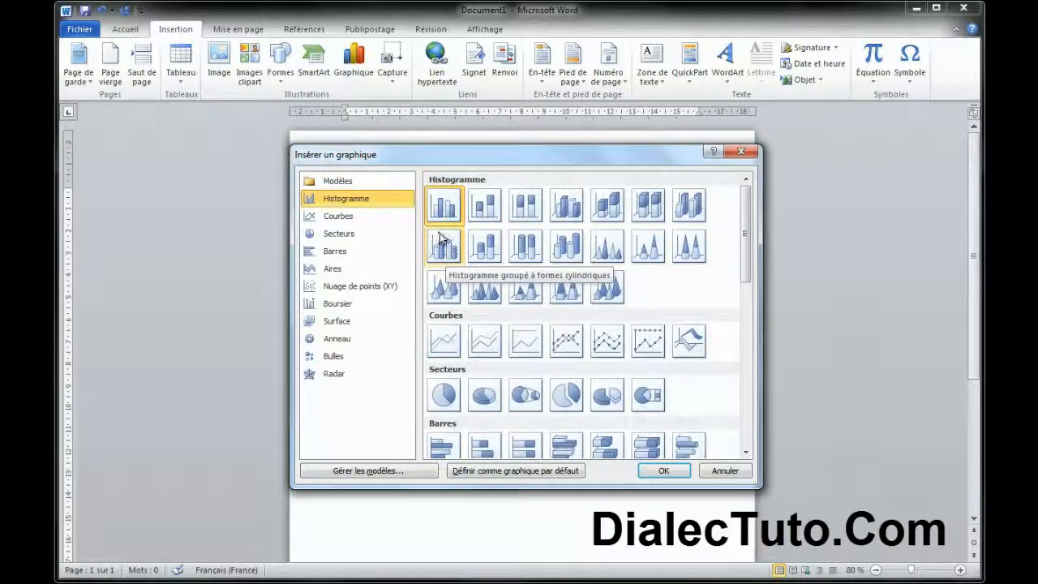
# Step: Insert a clustered column chart and arrange the document window side by side with the chart's data sheet
pyautogui.click(663, 470)
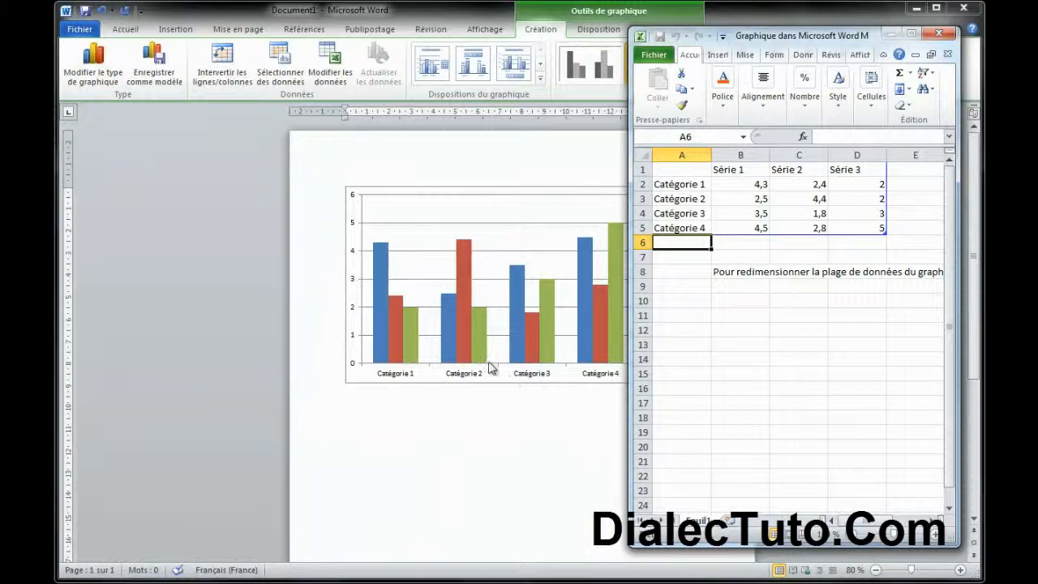
pyautogui.click(492, 450)
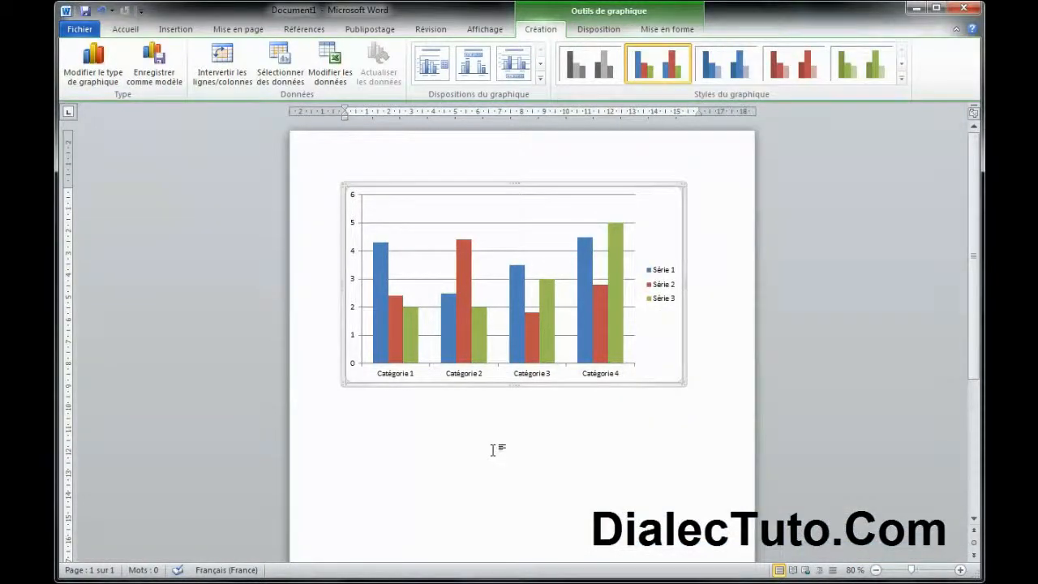
pyautogui.moveTo(57, 313); pyautogui.dragTo(253, 316)
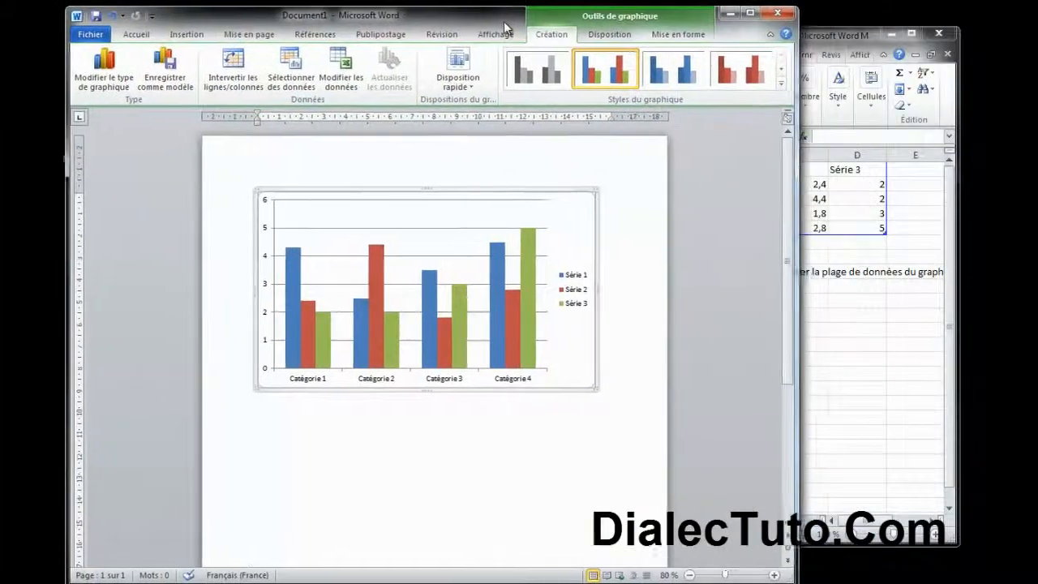
pyautogui.moveTo(790, 242); pyautogui.dragTo(601, 244)
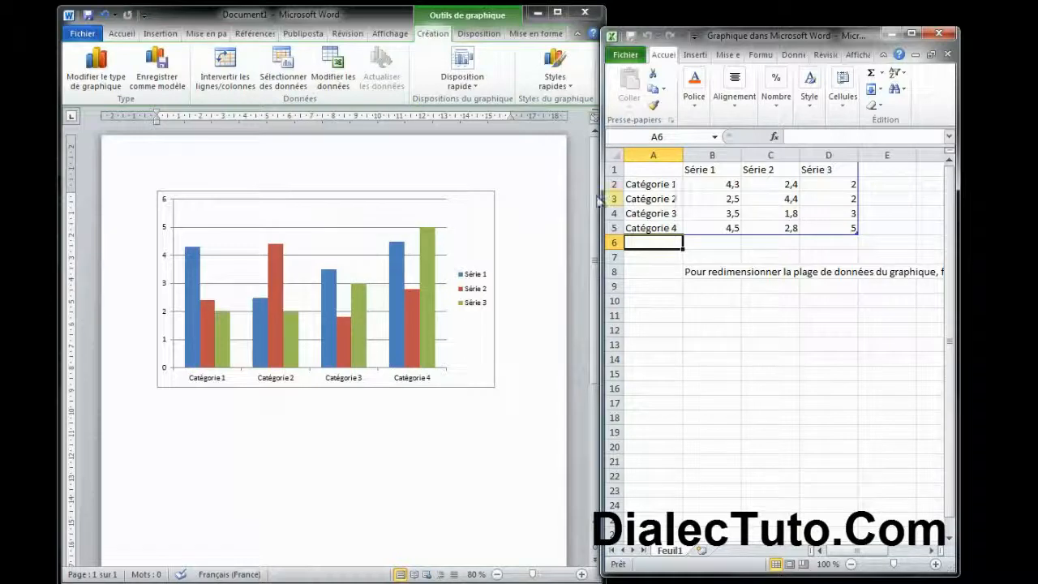
pyautogui.click(204, 388)
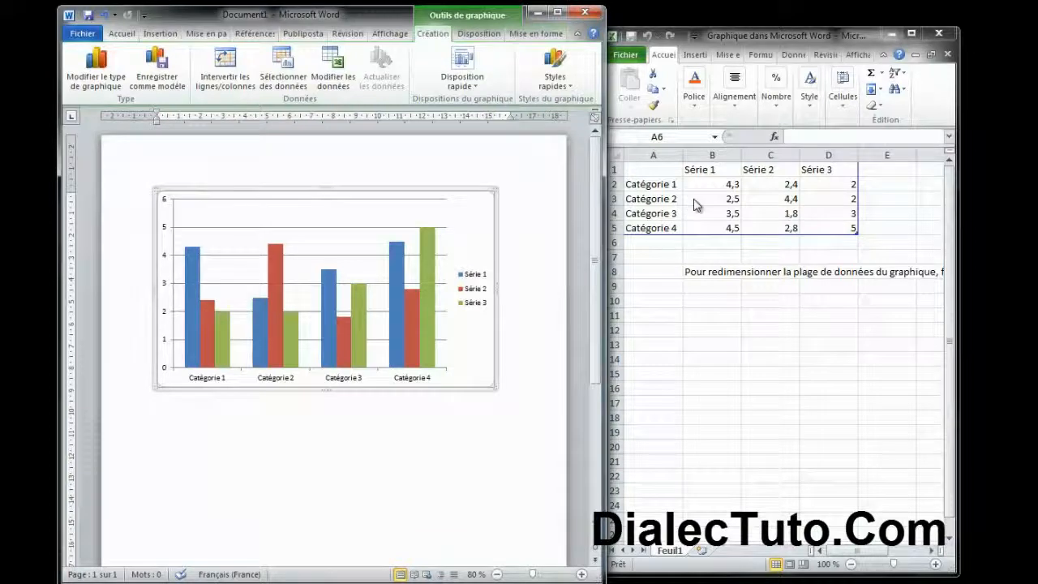
# Step: Rename the four chart categories in A2:A5 as Nador, Oujda, Casa and Agadir
pyautogui.click(652, 188)
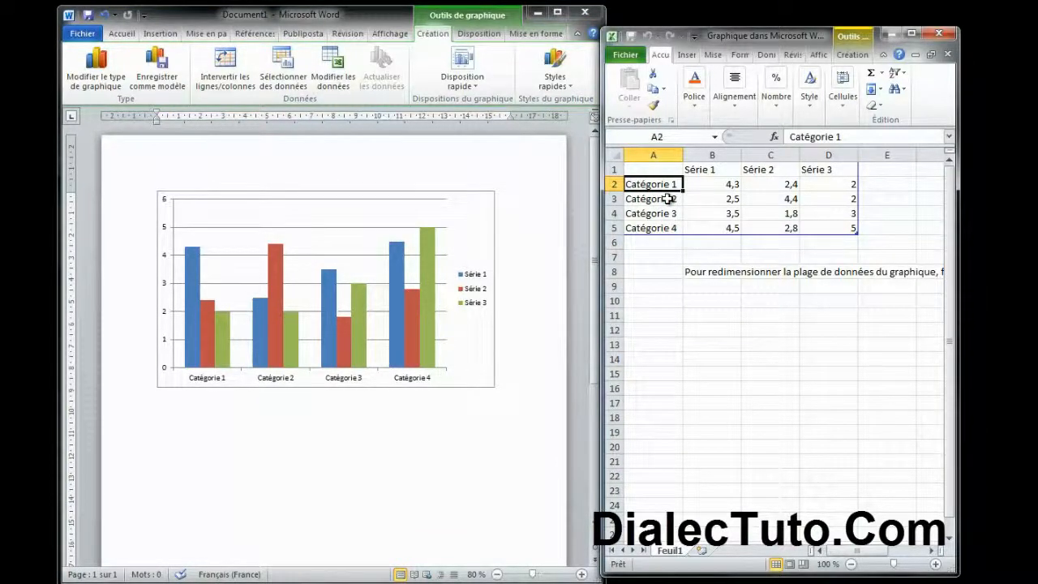
pyautogui.write('NAdo')
pyautogui.press('BackSpace')
pyautogui.press('BackSpace')
pyautogui.press('BackSpace')
pyautogui.write('ador')
pyautogui.press('Return')
pyautogui.write('Oui')
pyautogui.press('Return')
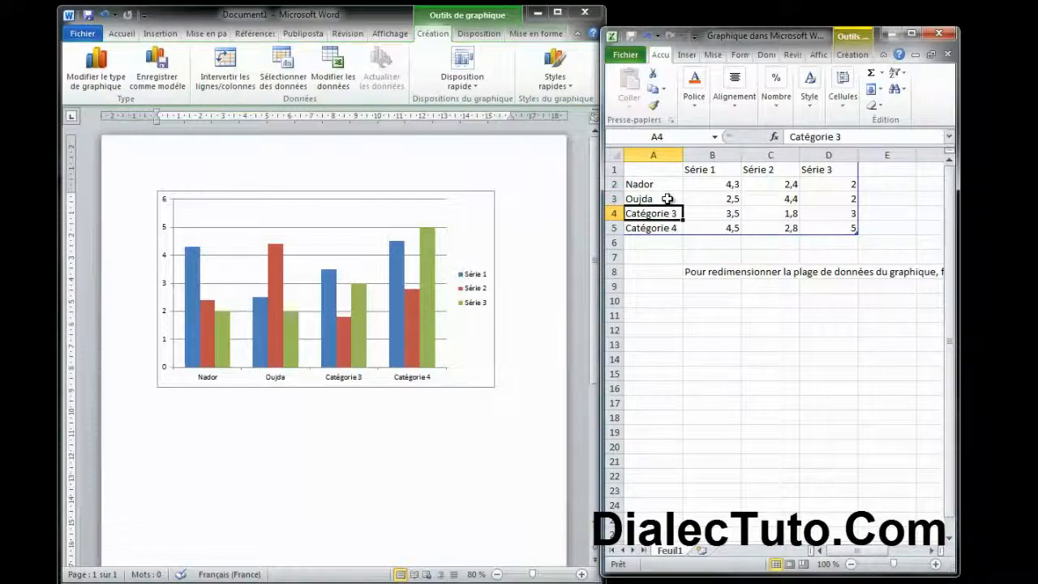
pyautogui.write('Casa')
pyautogui.press('Return')
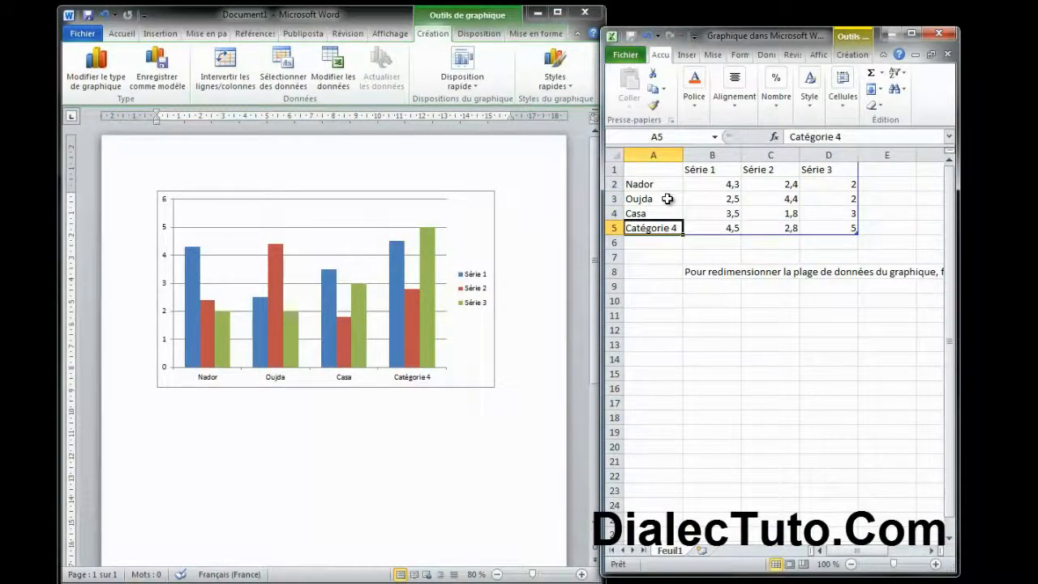
pyautogui.write('Agadir')
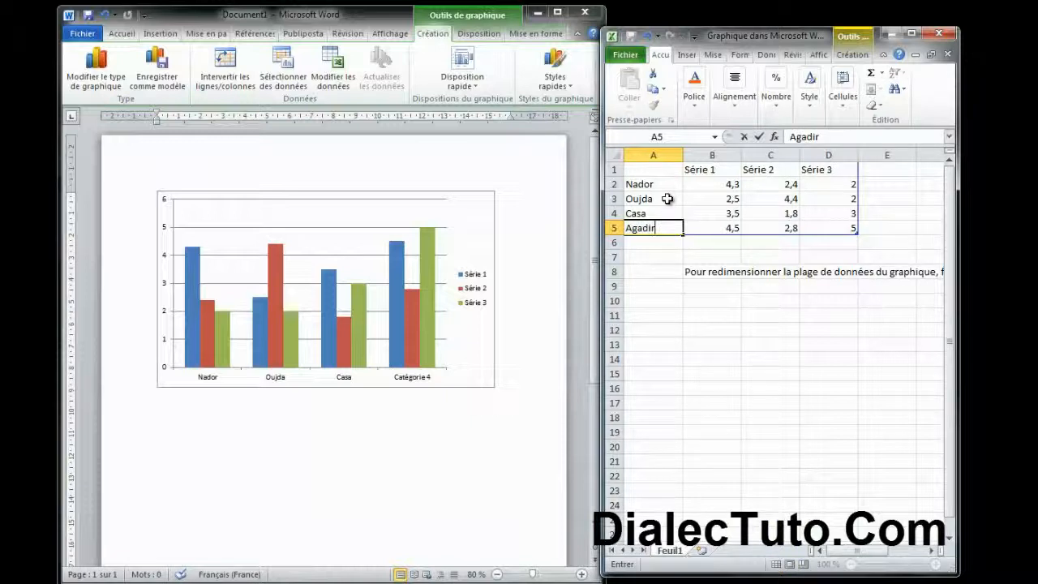
pyautogui.click(702, 187)
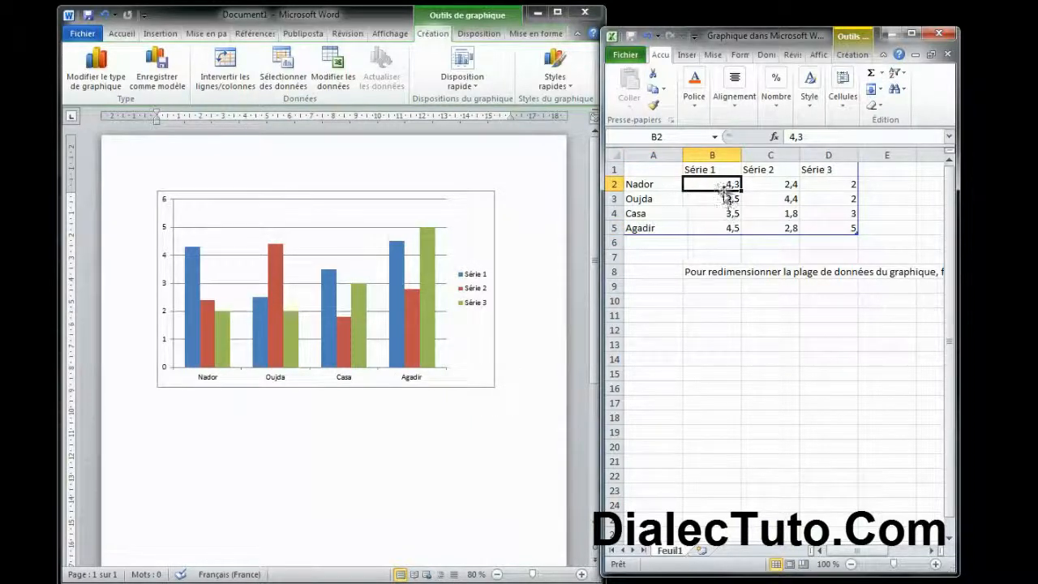
# Step: Set Casa's value for Série 2 to 7 in cell C4
pyautogui.click(778, 213)
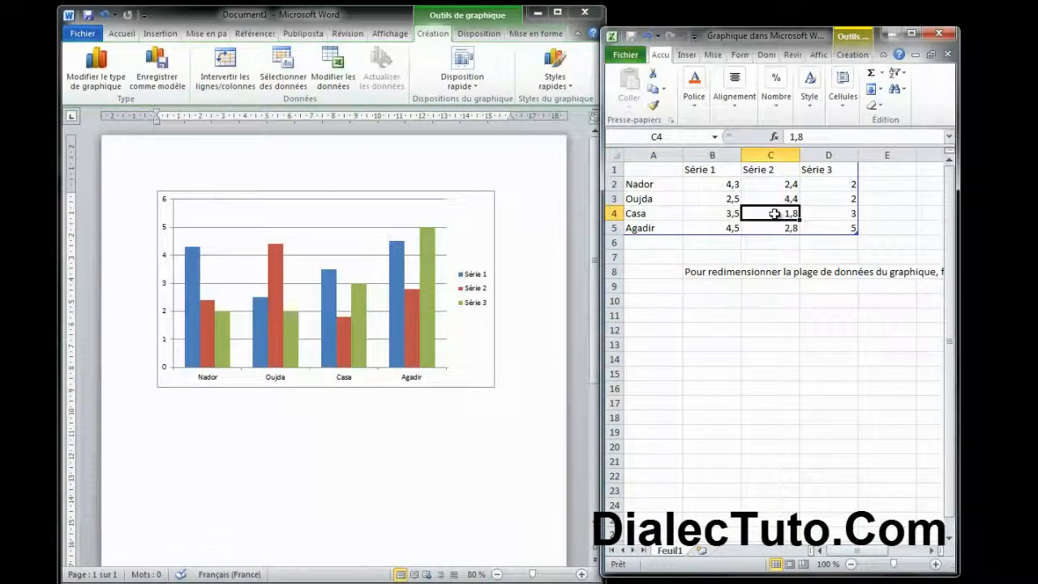
pyautogui.write('15')
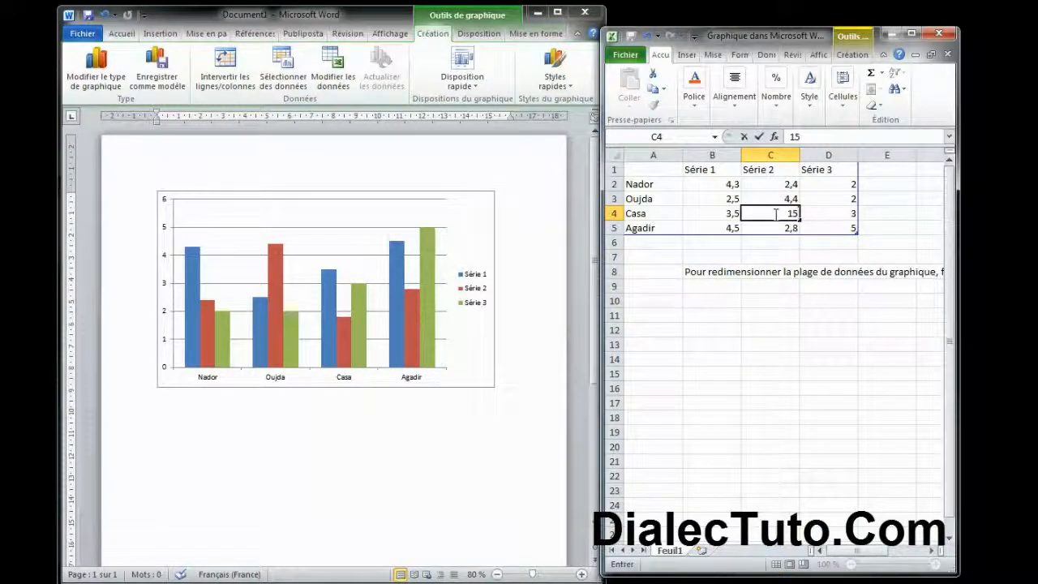
pyautogui.press('BackSpace')
pyautogui.write('7')
pyautogui.click(830, 216)
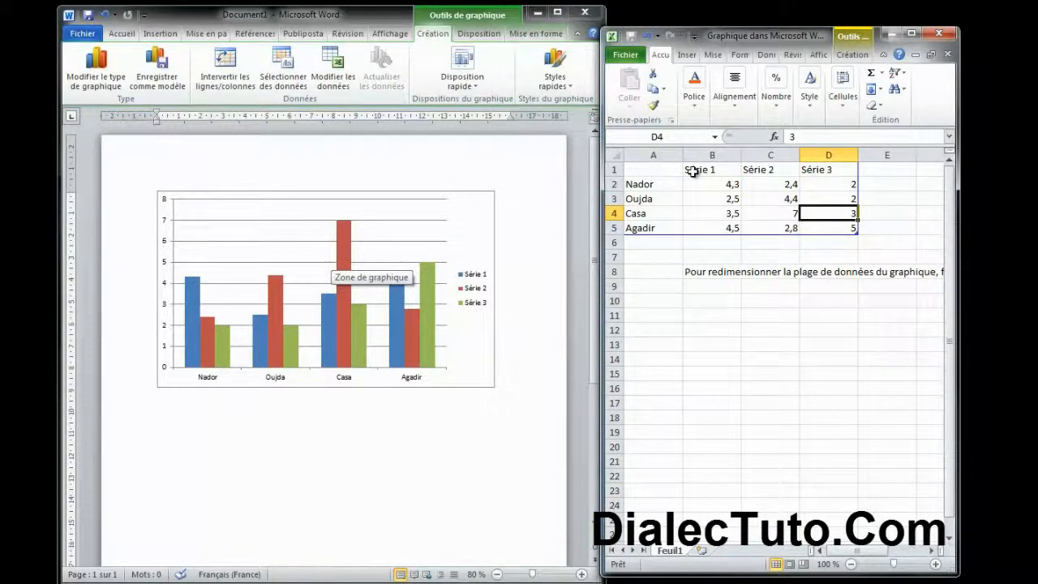
# Step: Extend the chart data range by one column for Série 4 and enter the values 3, 4, 5 and 2
pyautogui.moveTo(695, 169); pyautogui.dragTo(811, 168)
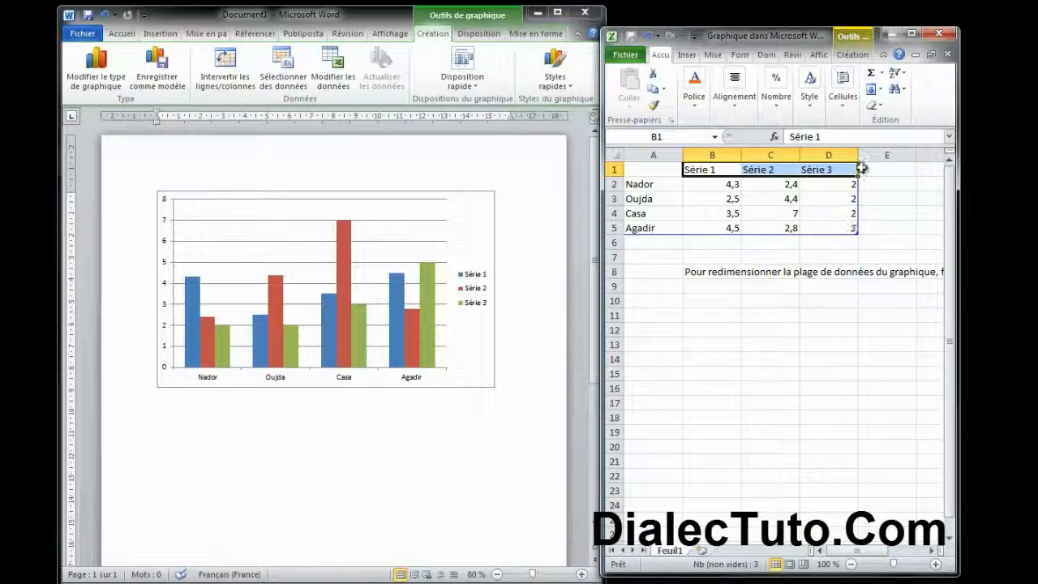
pyautogui.moveTo(868, 232); pyautogui.dragTo(903, 234)
pyautogui.click(890, 184)
pyautogui.write('3')
pyautogui.press('Return')
pyautogui.write('4')
pyautogui.press('Return')
pyautogui.write('5')
pyautogui.press('Return')
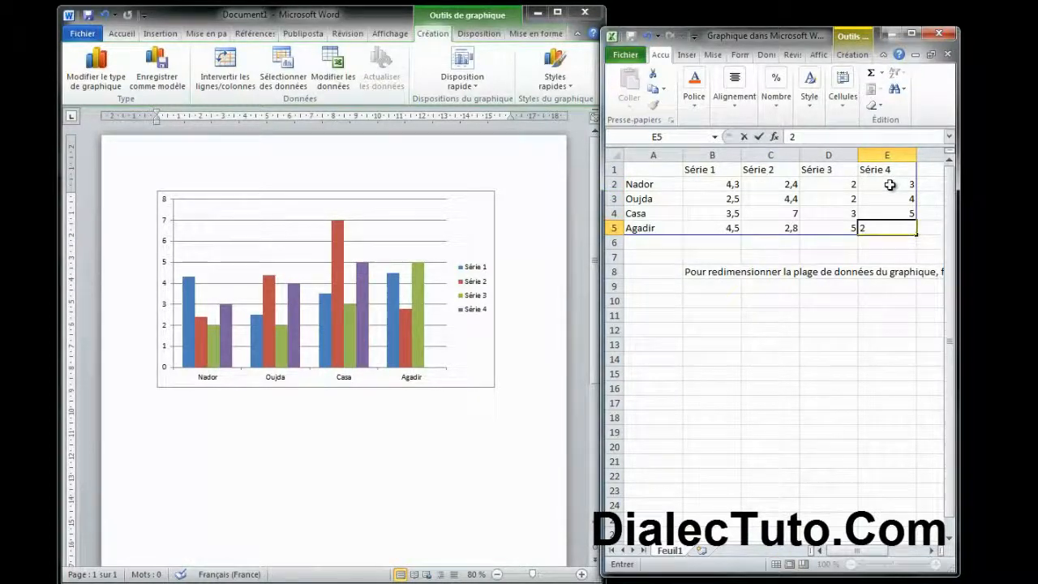
pyautogui.click(657, 273)
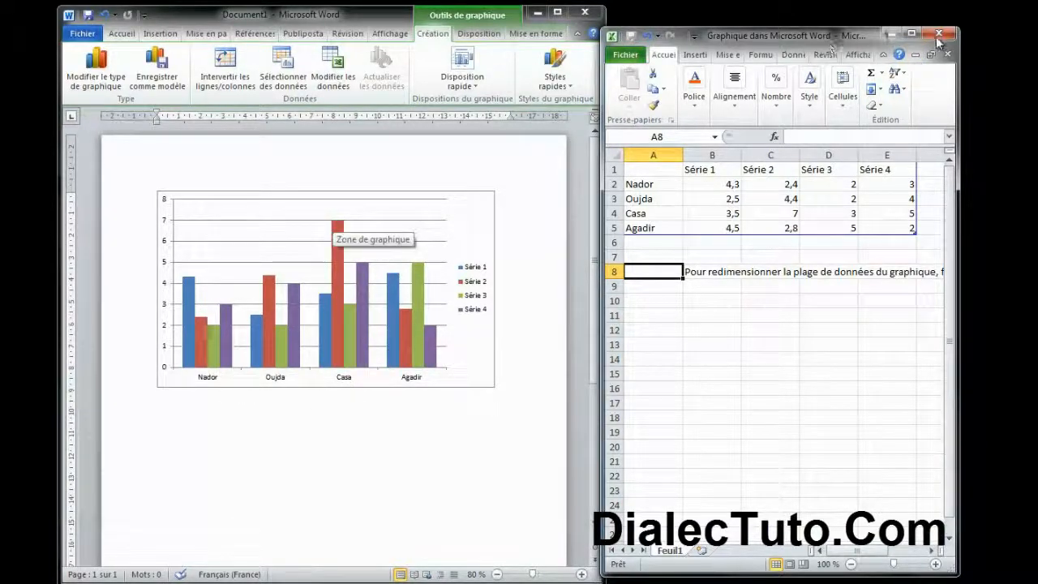
# Step: Close the chart's data sheet and widen the document window to fill the screen area
pyautogui.moveTo(811, 43); pyautogui.dragTo(421, 40)
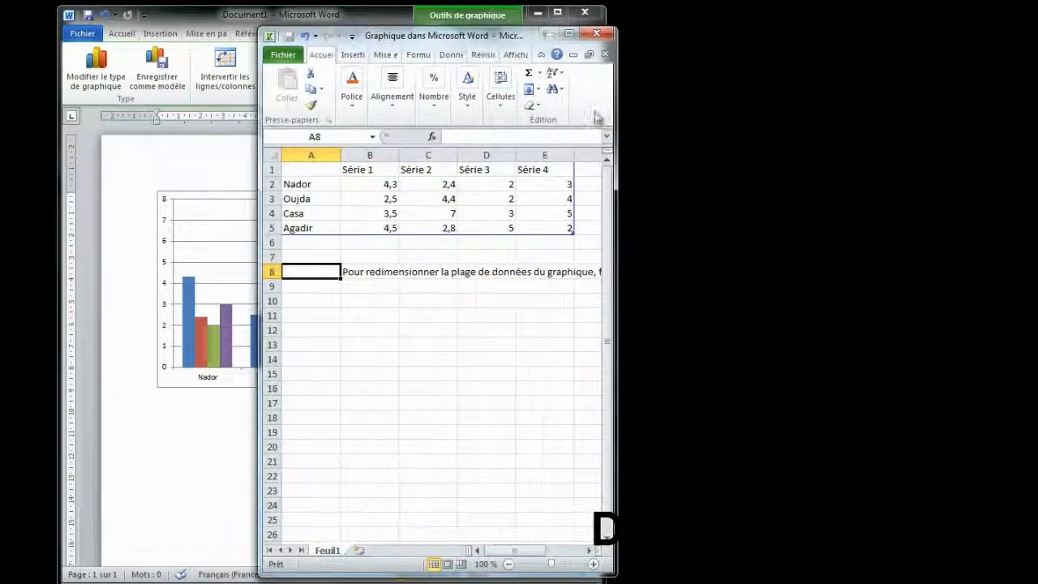
pyautogui.moveTo(620, 111); pyautogui.dragTo(841, 112)
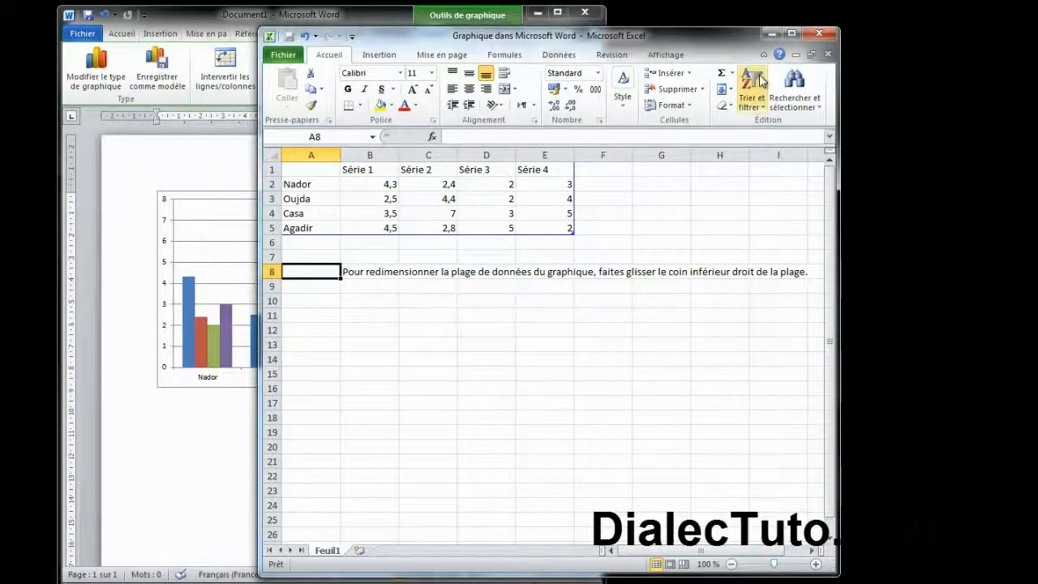
pyautogui.click(820, 32)
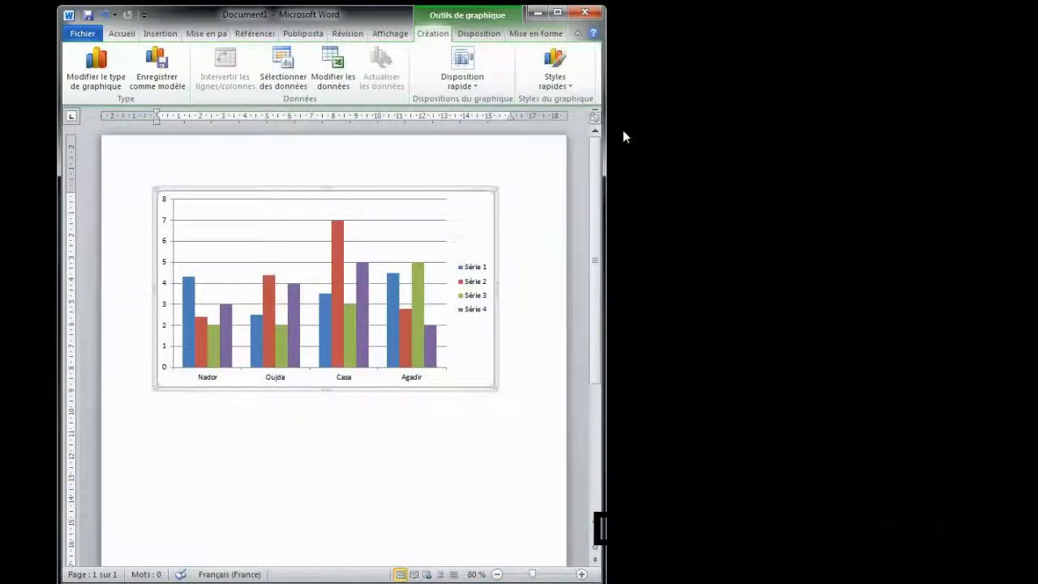
pyautogui.moveTo(607, 130); pyautogui.dragTo(978, 130)
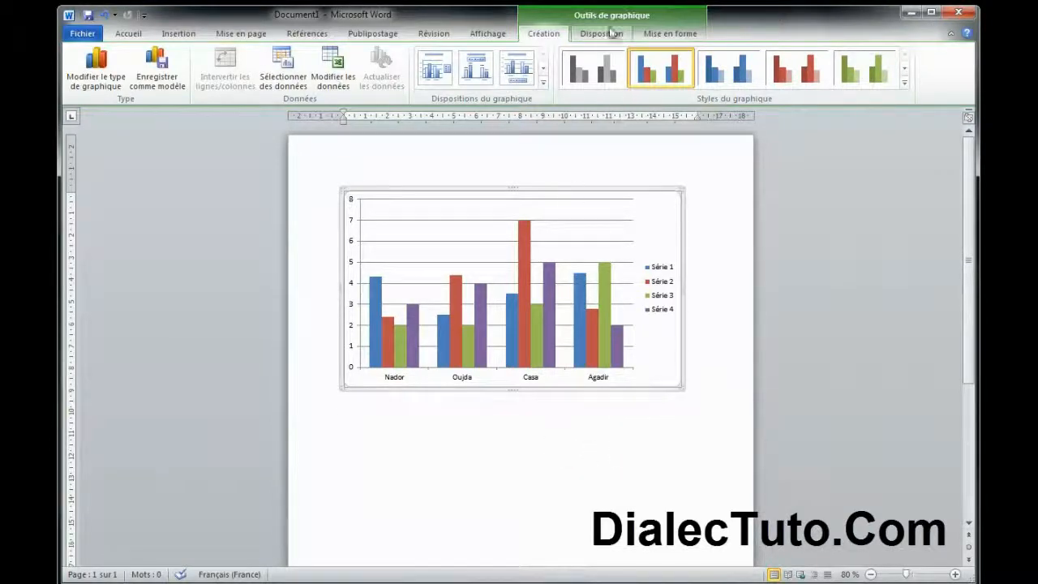
pyautogui.click(348, 180)
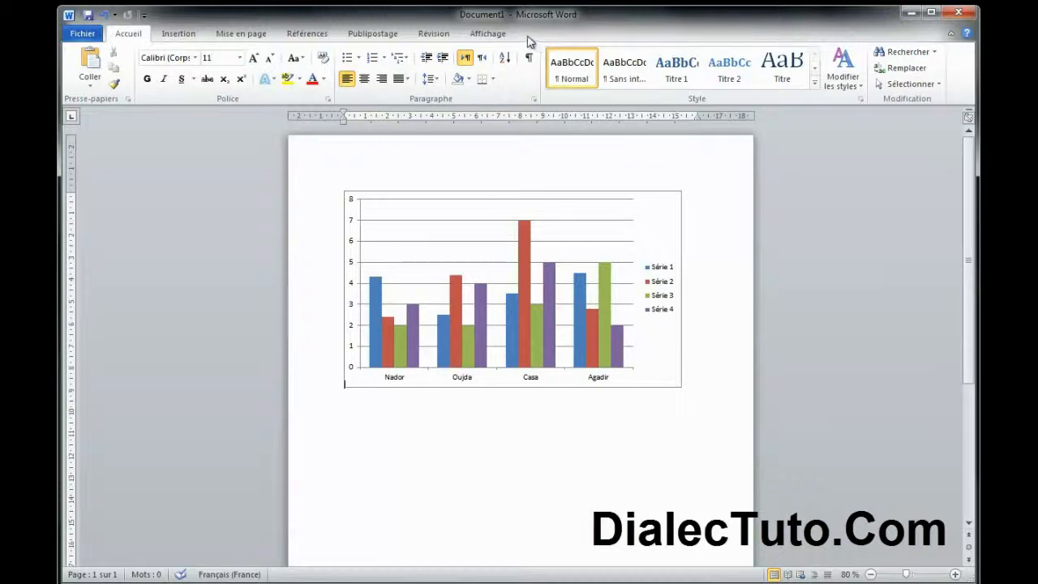
pyautogui.click(652, 227)
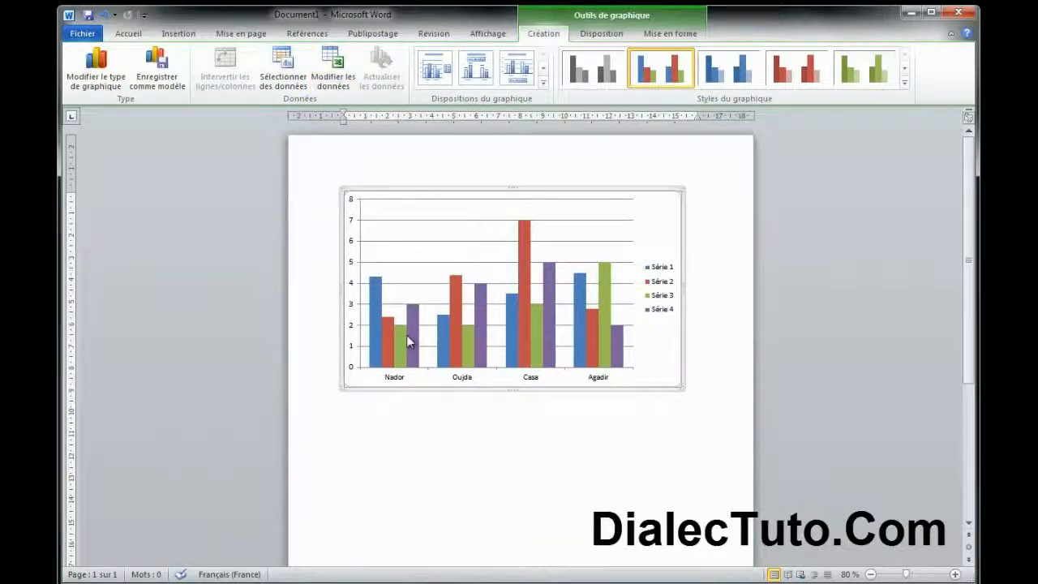
pyautogui.moveTo(408, 342)
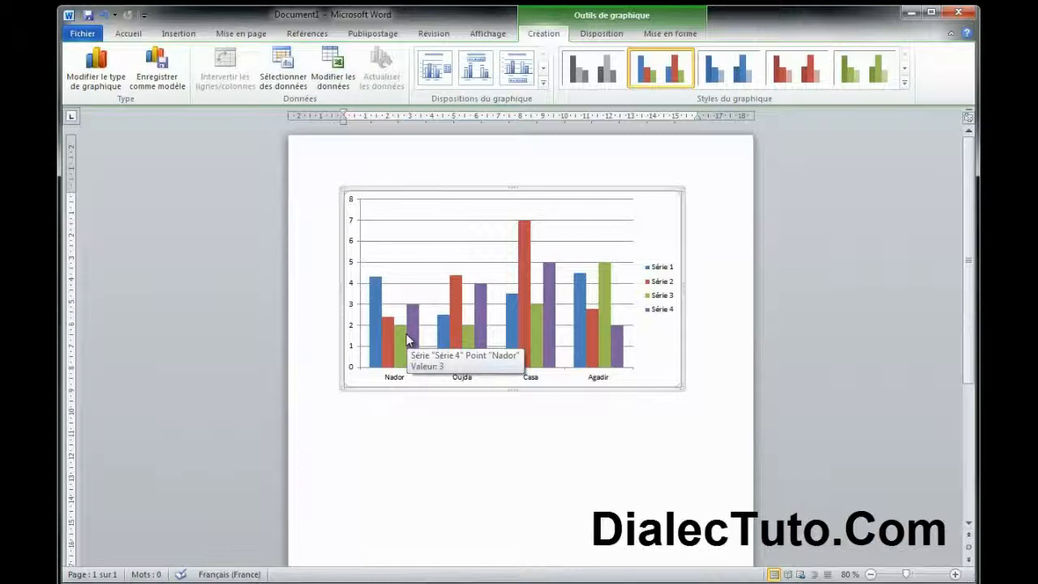
pyautogui.click(720, 368)
# Step: Reopen the chart's data sheet, set Agadir's value for Série 1 to 8, and close the sheet
pyautogui.click(647, 245)
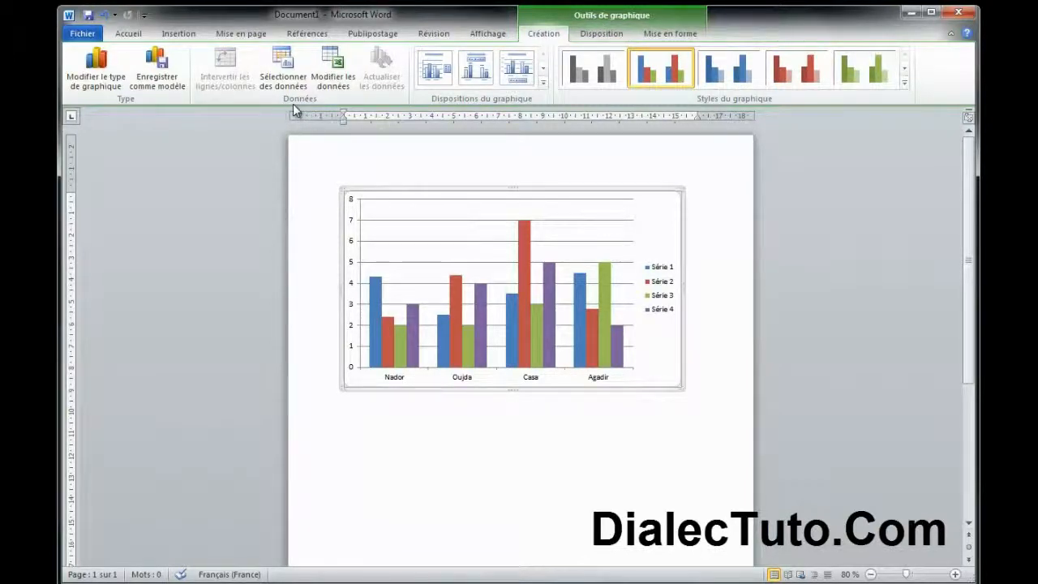
pyautogui.click(335, 77)
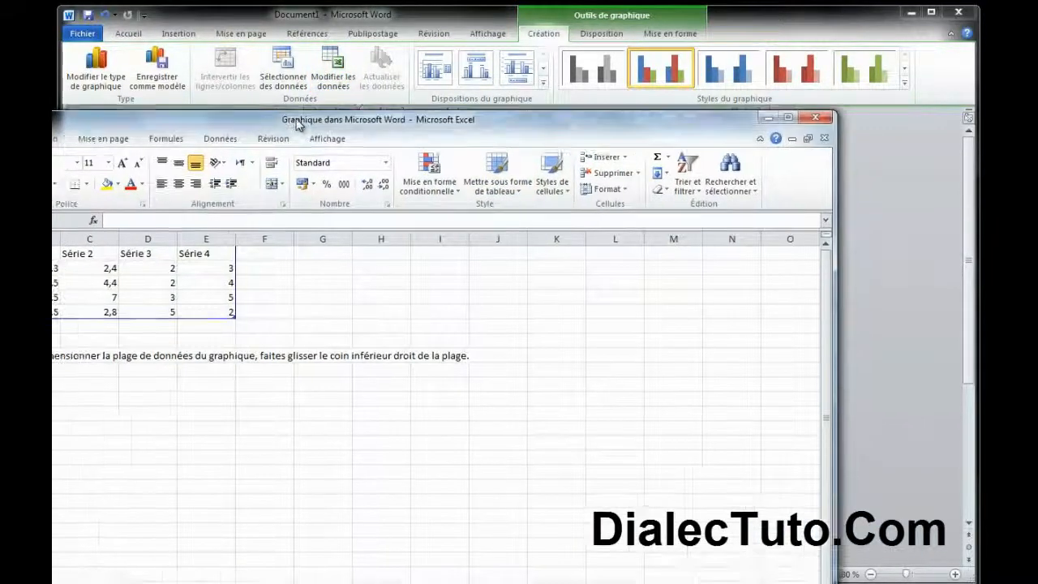
pyautogui.doubleClick(297, 130)
pyautogui.moveTo(63, 130); pyautogui.dragTo(501, 131)
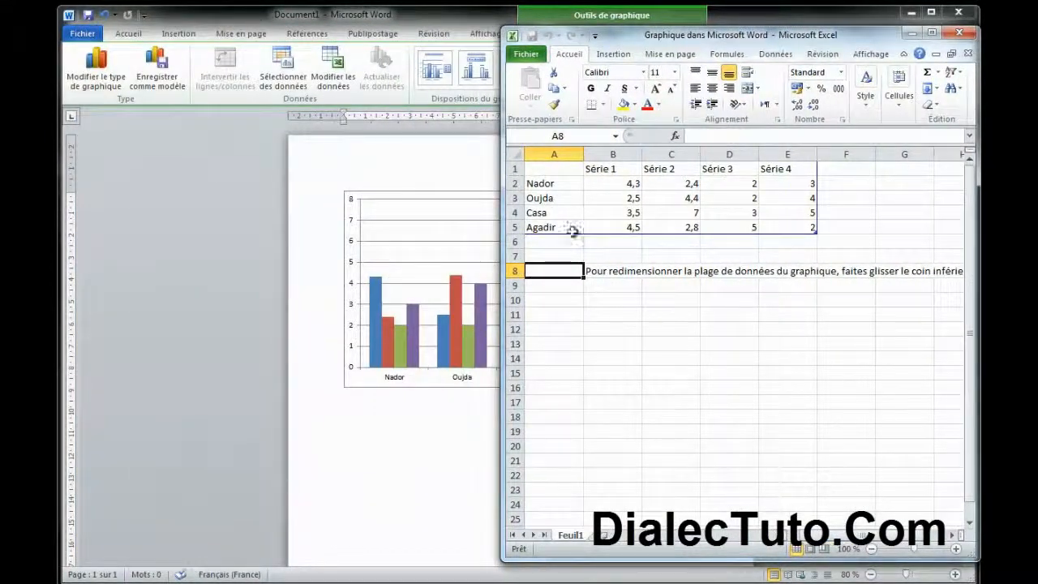
pyautogui.click(621, 226)
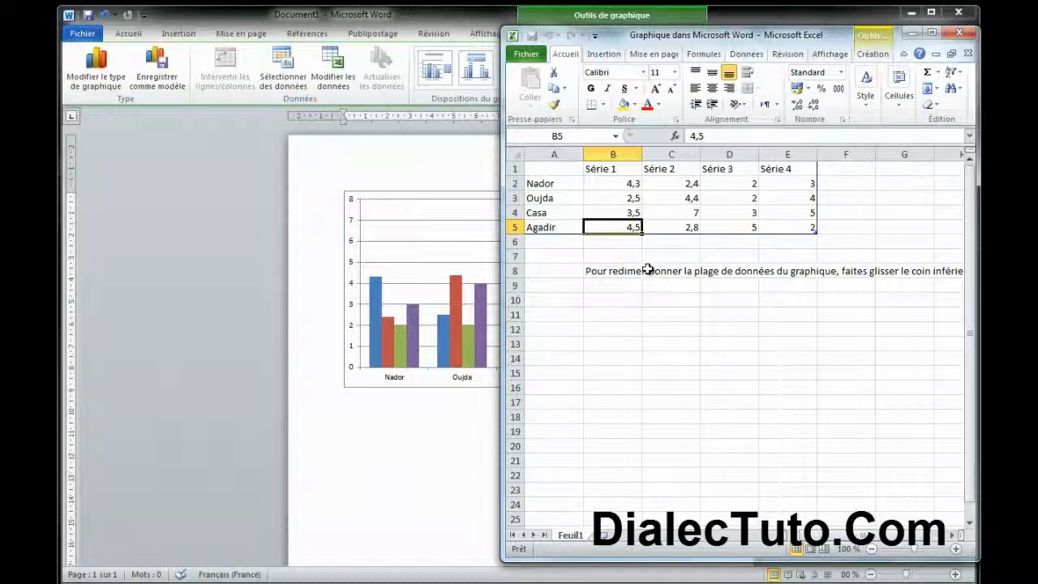
pyautogui.write('8')
pyautogui.click(640, 254)
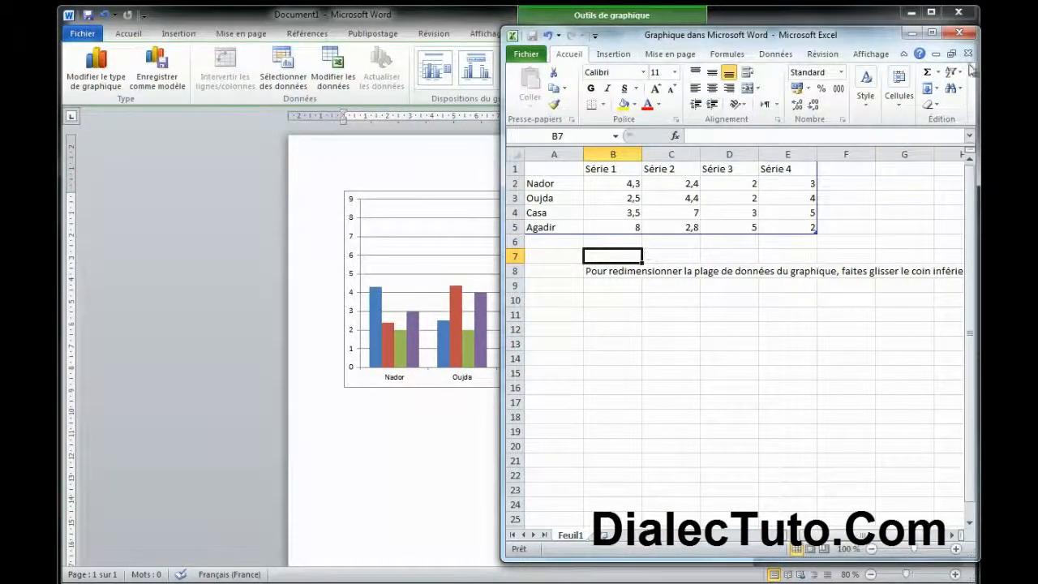
pyautogui.click(959, 34)
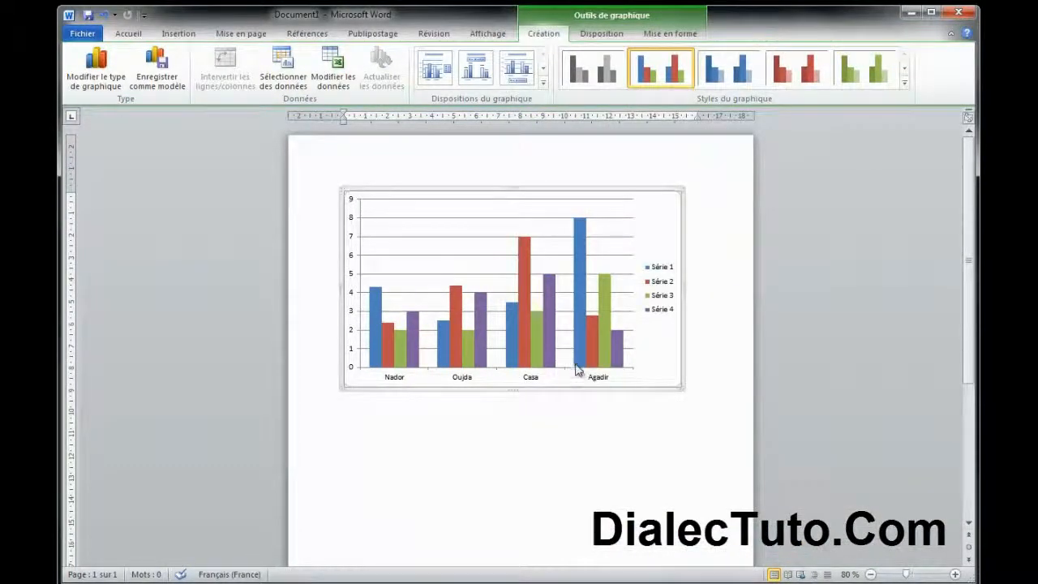
# Step: Apply the first chart layout, which has a title above the plot and the legend on the right side
pyautogui.moveTo(586, 230)
pyautogui.click(543, 85)
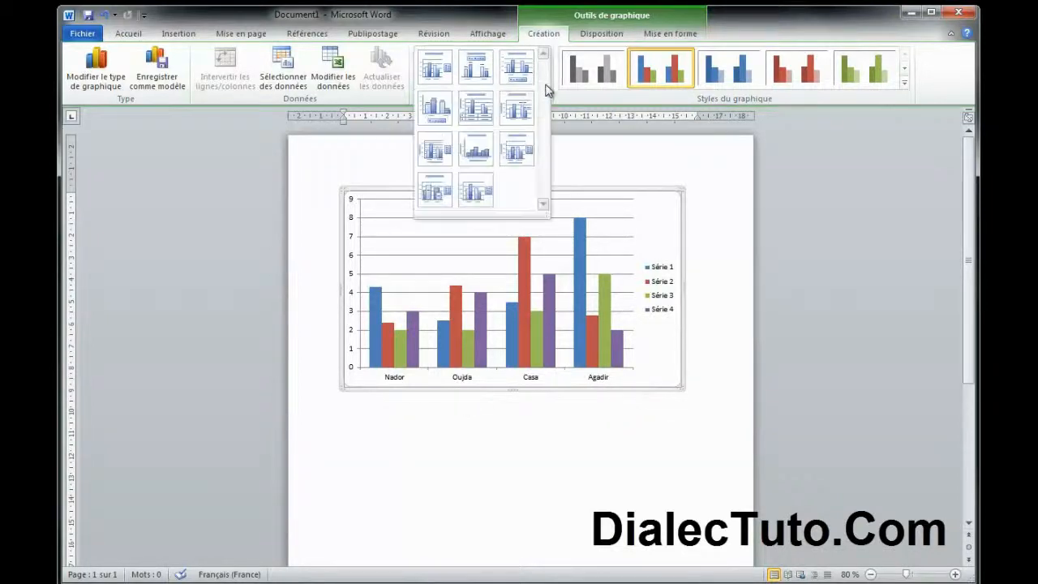
pyautogui.click(436, 81)
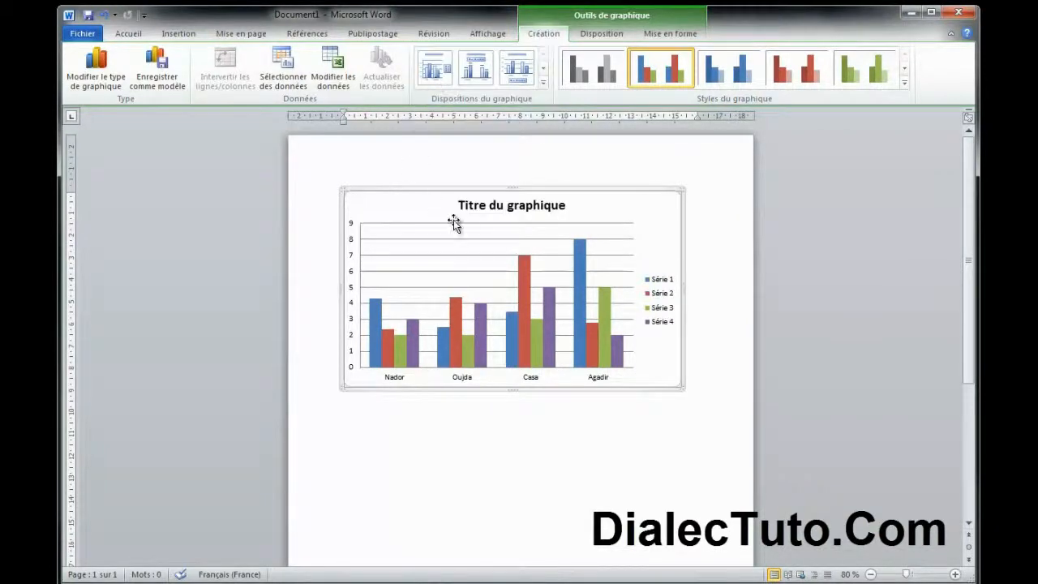
pyautogui.click(511, 206)
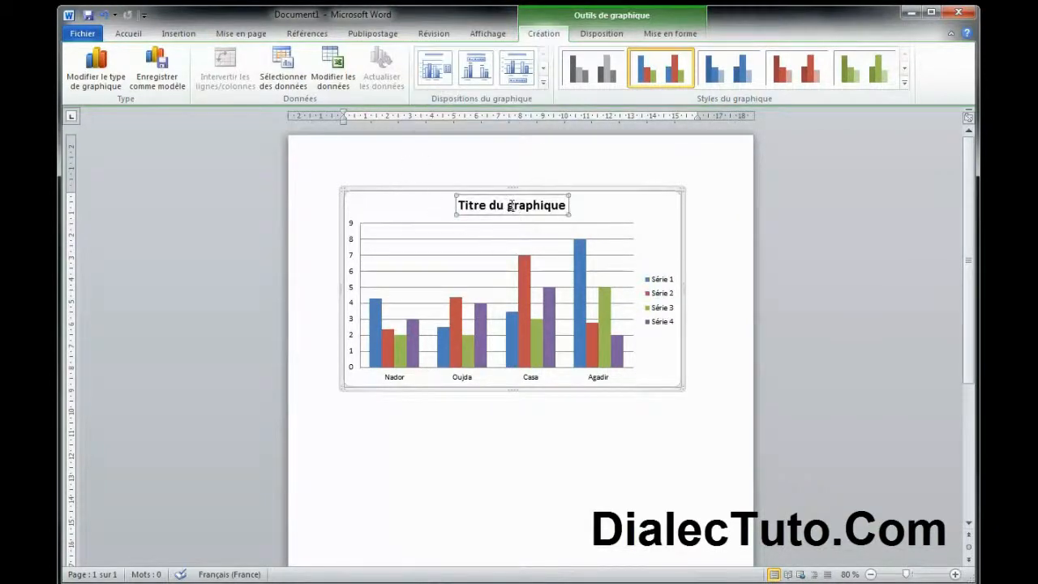
pyautogui.moveTo(570, 208); pyautogui.dragTo(457, 204)
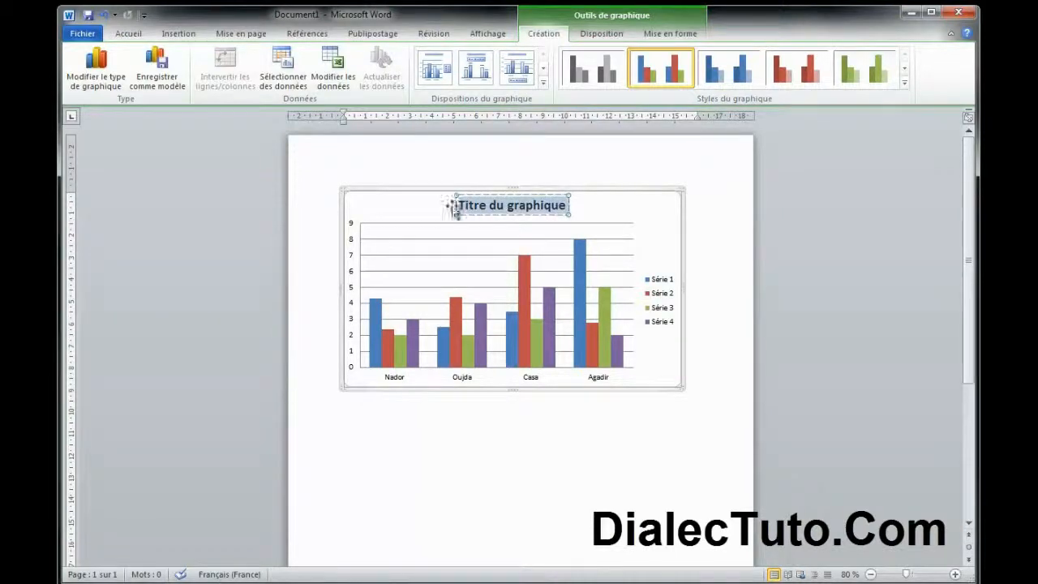
pyautogui.click(619, 213)
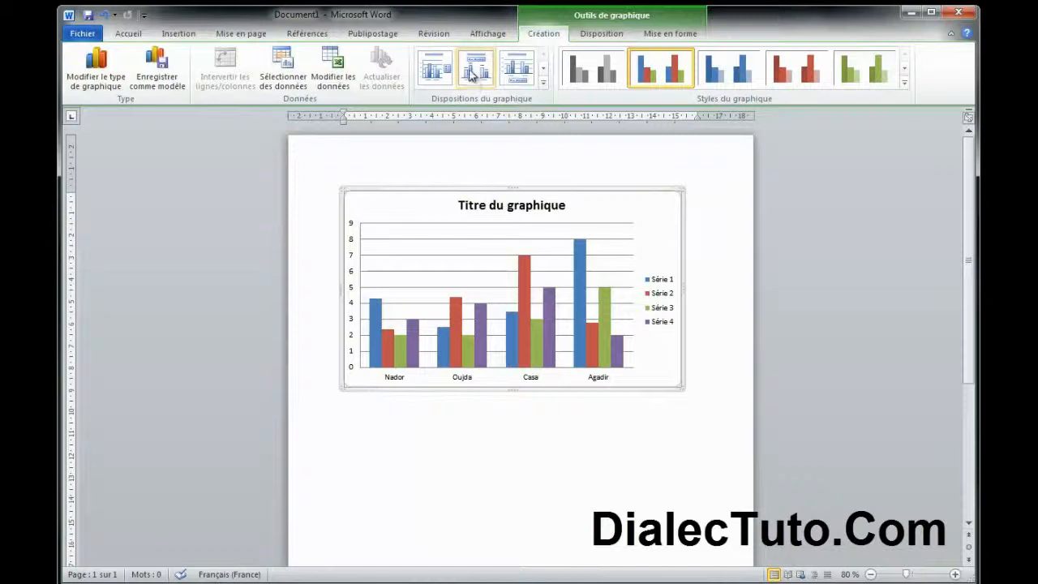
# Step: Try the second chart layout with the legend under the title, and the seventh layout with axis titles and no chart title
pyautogui.click(542, 83)
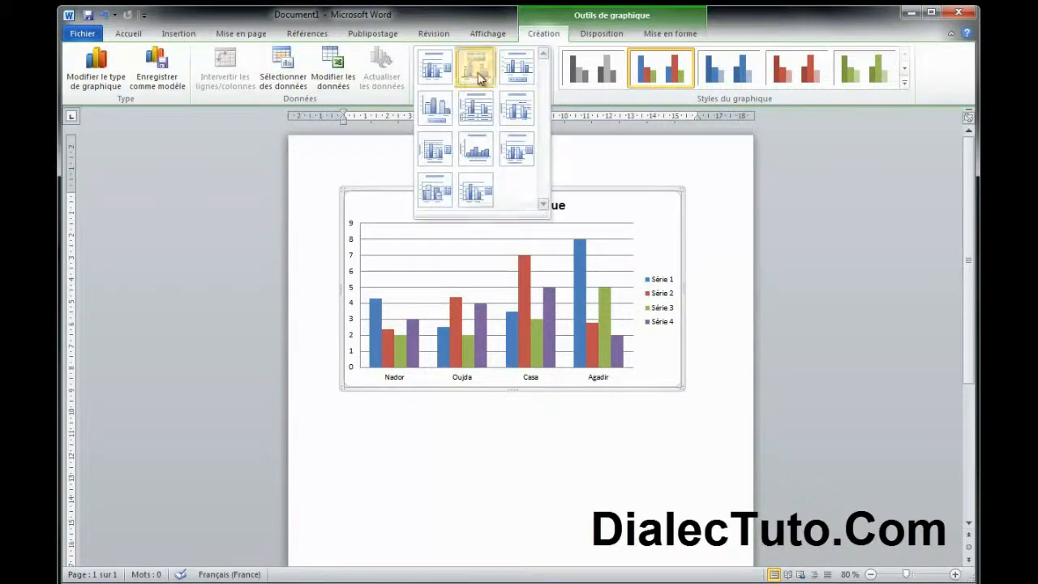
pyautogui.click(476, 67)
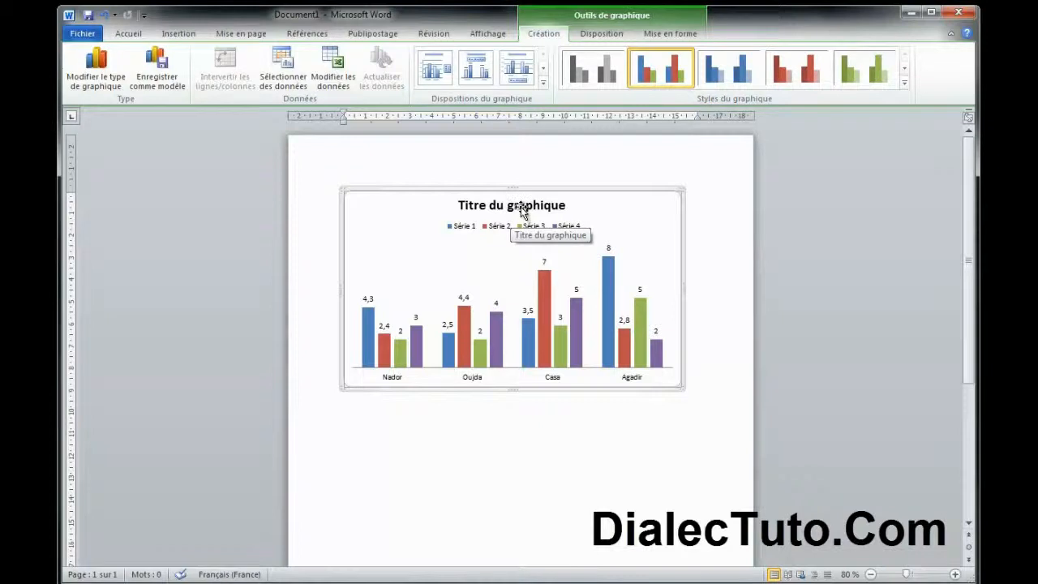
pyautogui.click(542, 82)
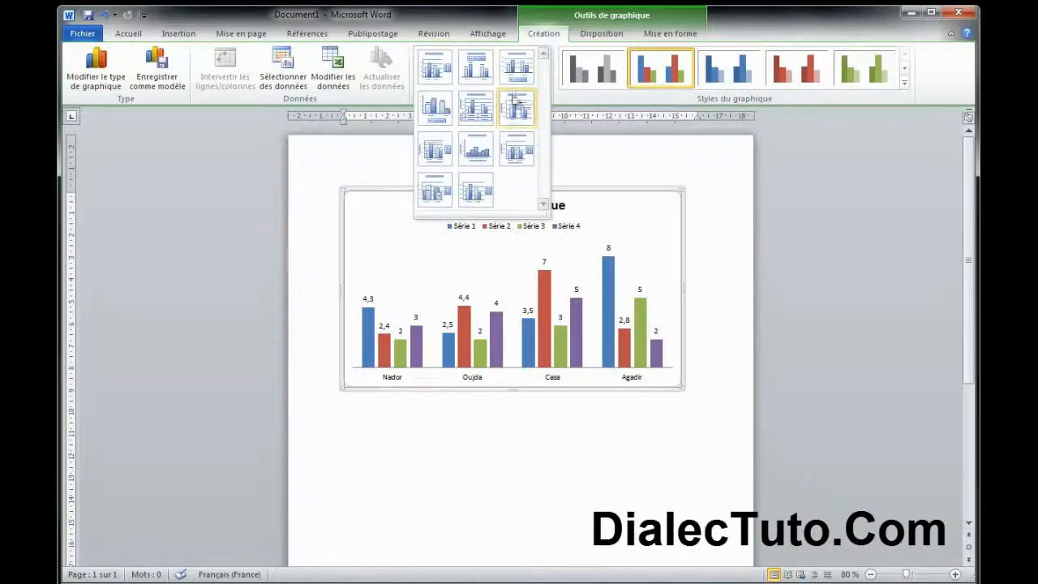
pyautogui.click(439, 158)
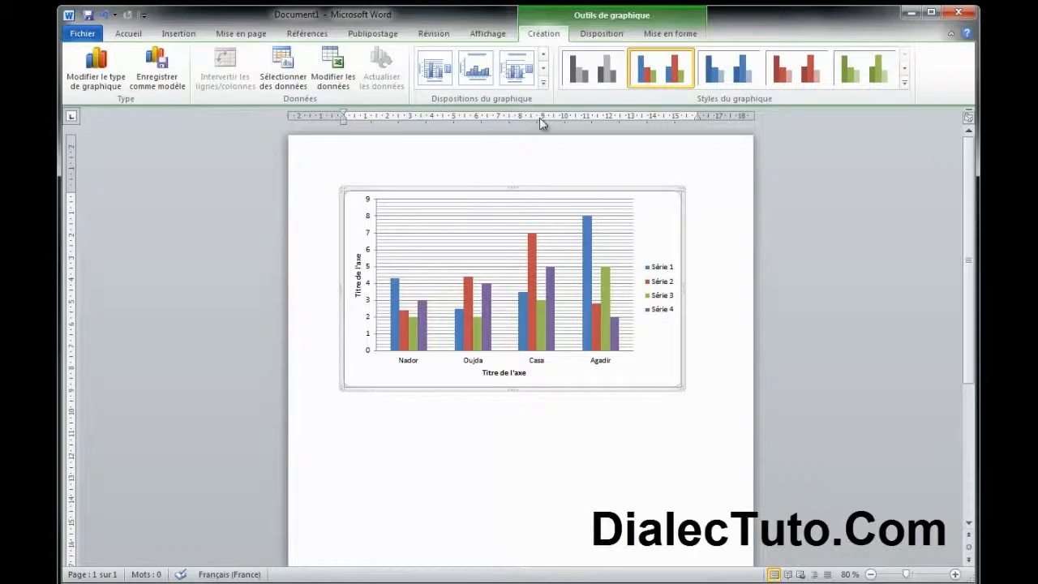
# Step: Apply the tenth chart layout, with overlapping columns and data labels only on the last series
pyautogui.click(543, 84)
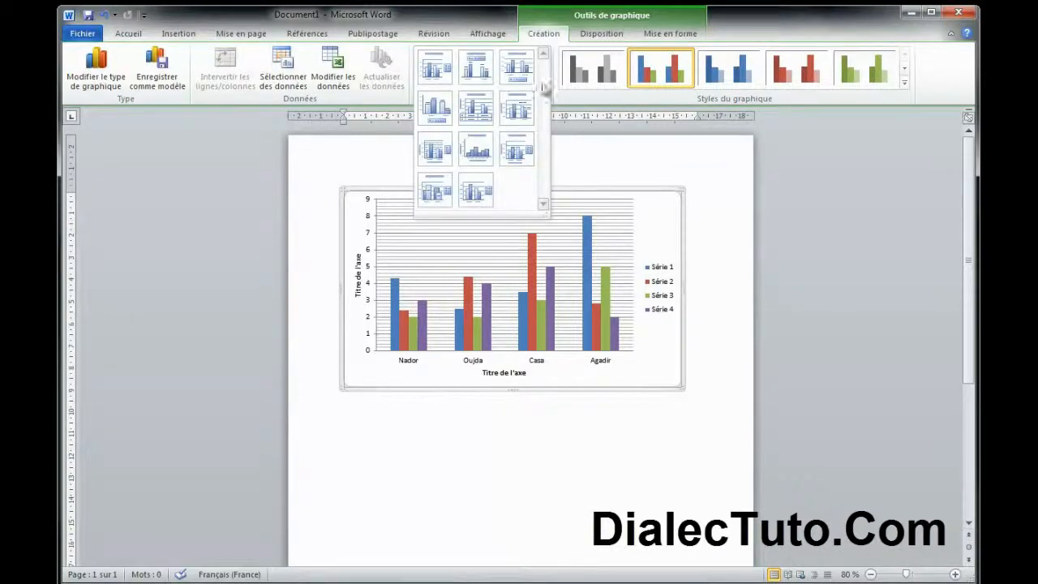
pyautogui.click(442, 193)
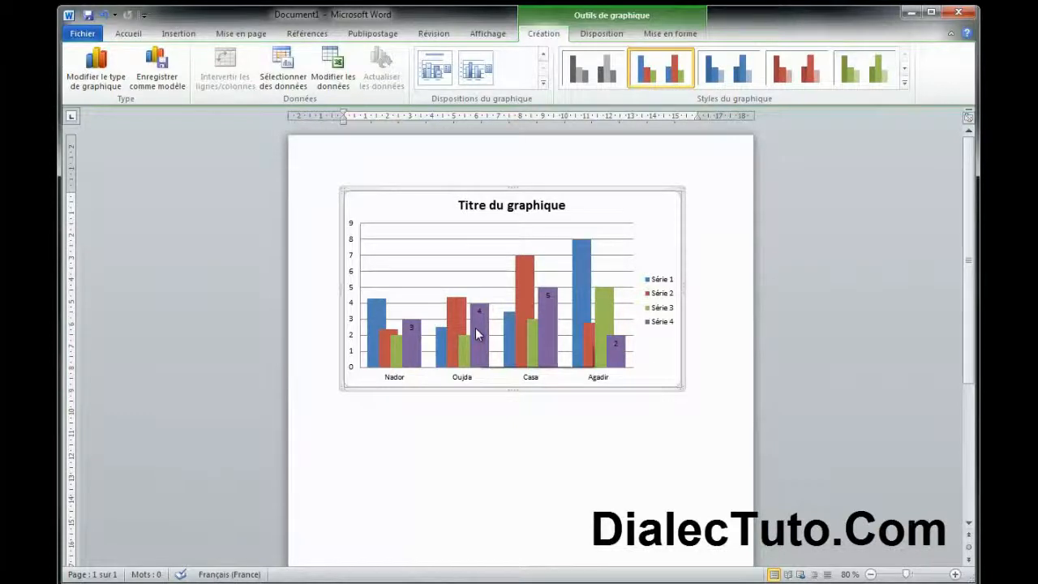
pyautogui.moveTo(476, 333)
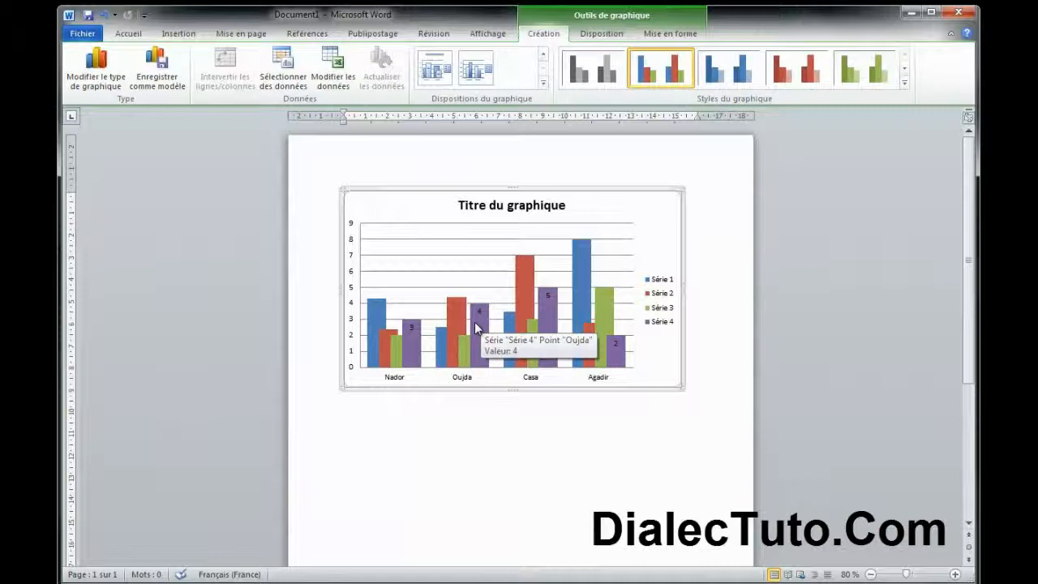
pyautogui.moveTo(590, 339)
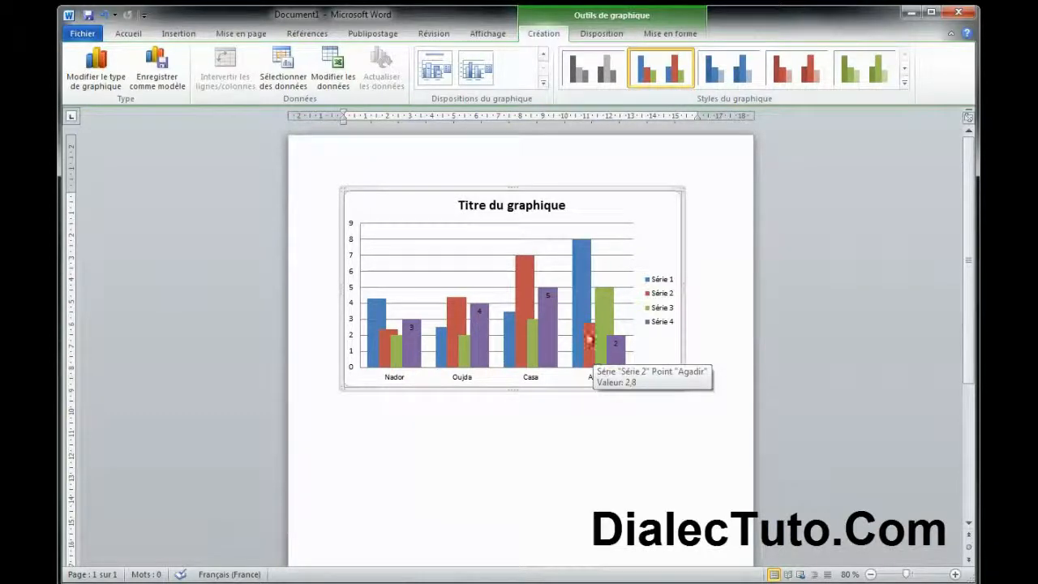
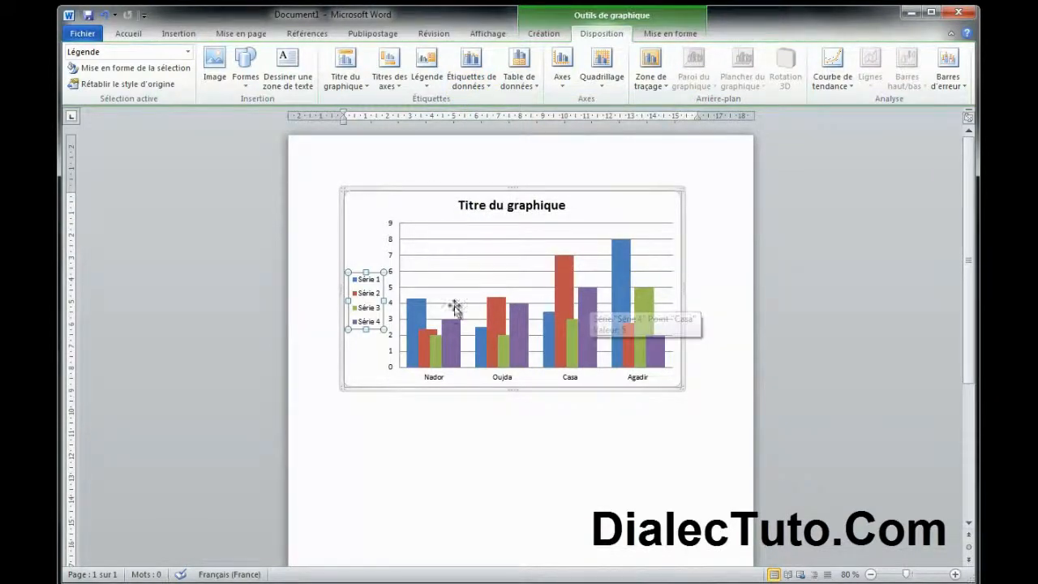
# Step: Show data labels on all series centred in the columns, and change their placement to Bord extérieur
pyautogui.click(472, 65)
pyautogui.click(482, 144)
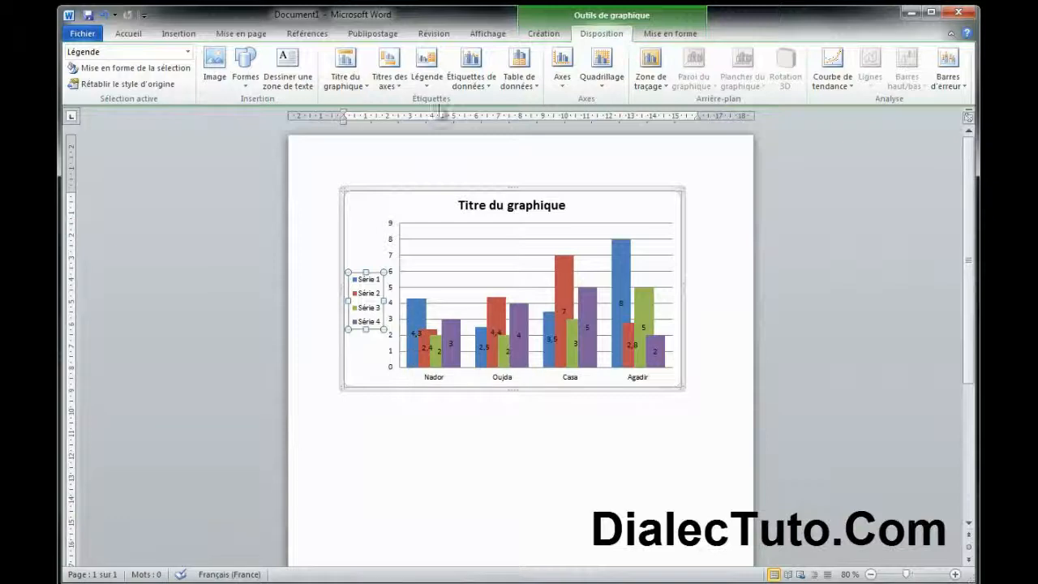
pyautogui.click(478, 86)
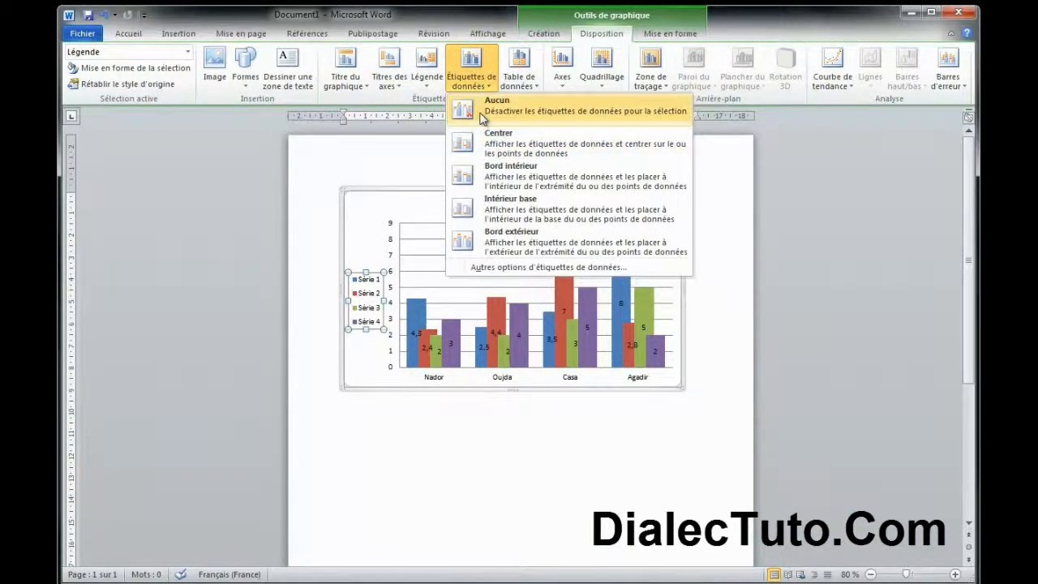
pyautogui.click(523, 243)
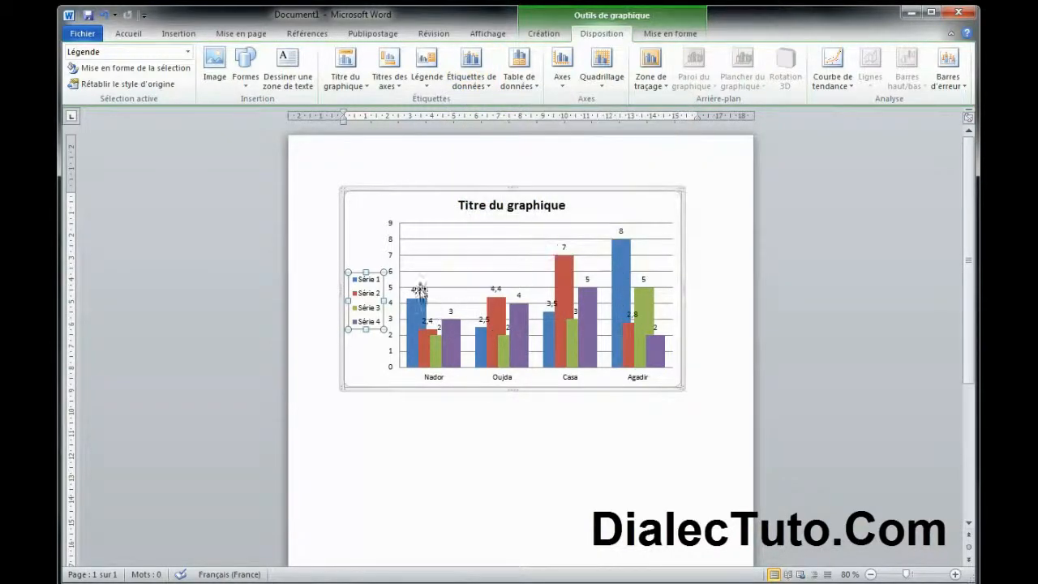
# Step: Make the Série 1 data labels bold at size 10,5 and the Série 2 data labels bold and red
pyautogui.click(417, 292)
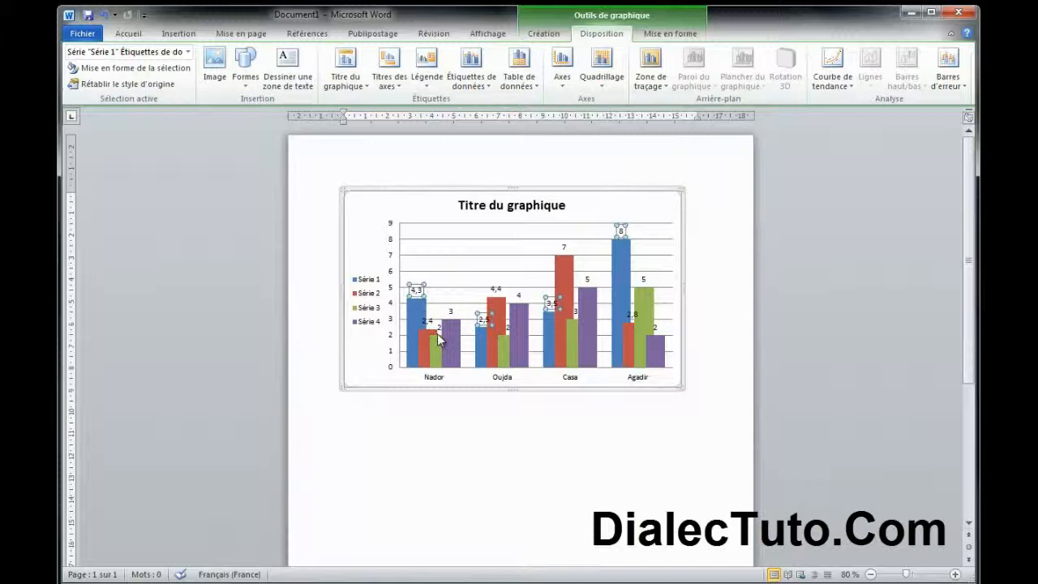
pyautogui.click(128, 33)
pyautogui.click(146, 78)
pyautogui.click(254, 57)
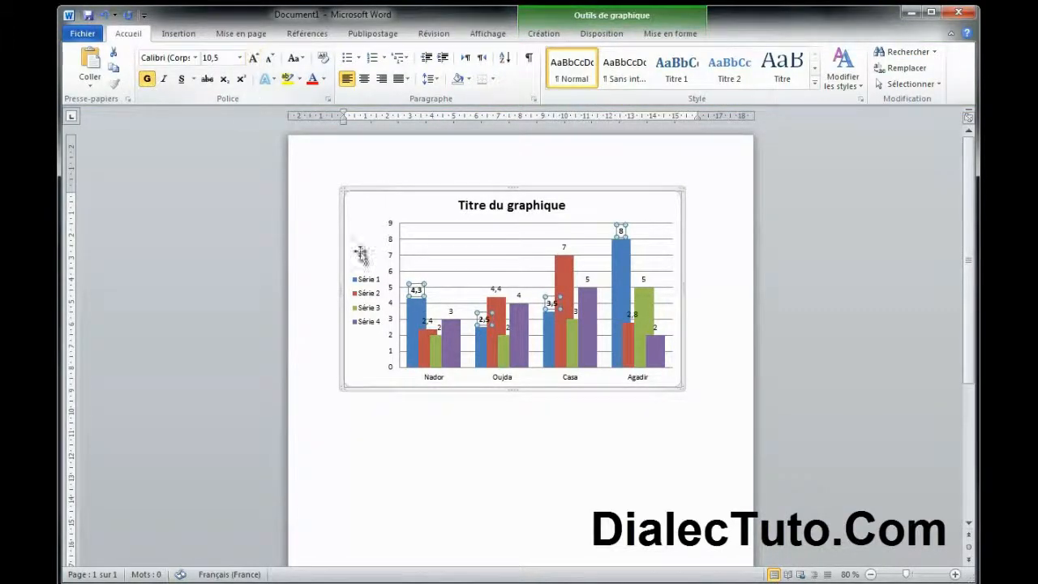
pyautogui.click(430, 321)
pyautogui.click(147, 79)
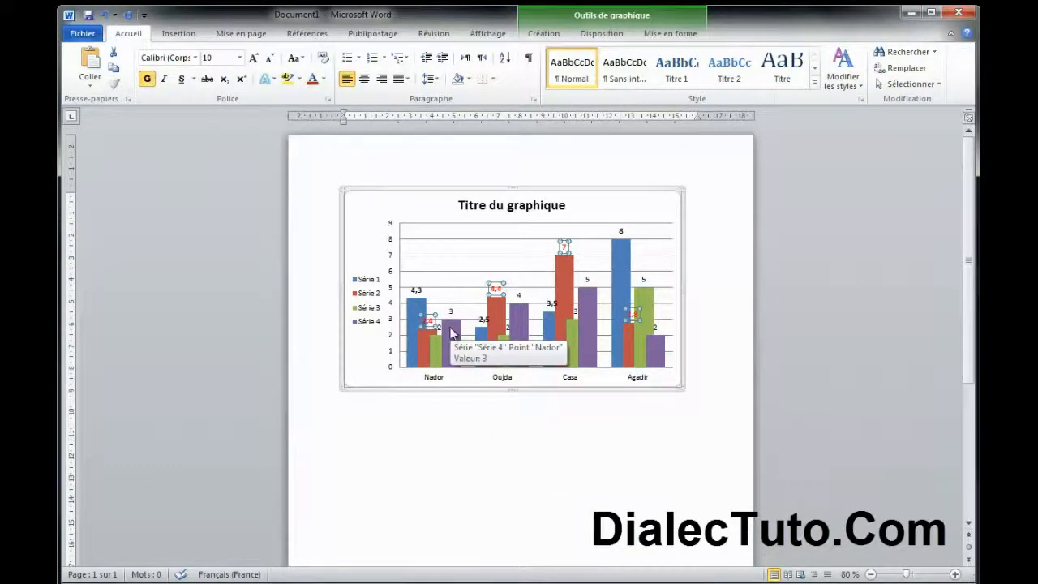
# Step: Turn off the data labels for the whole chart
pyautogui.click(596, 34)
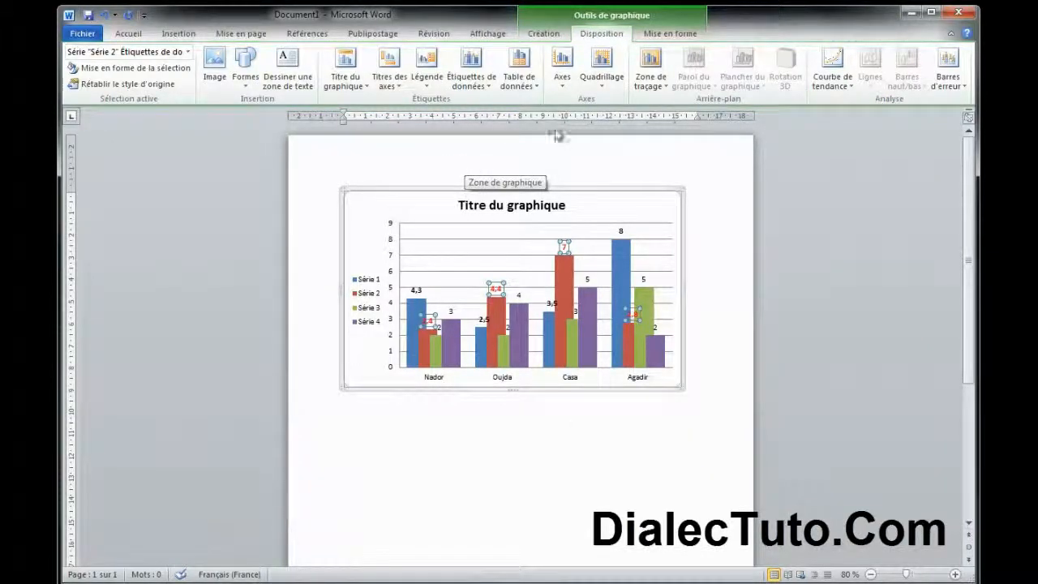
pyautogui.click(665, 194)
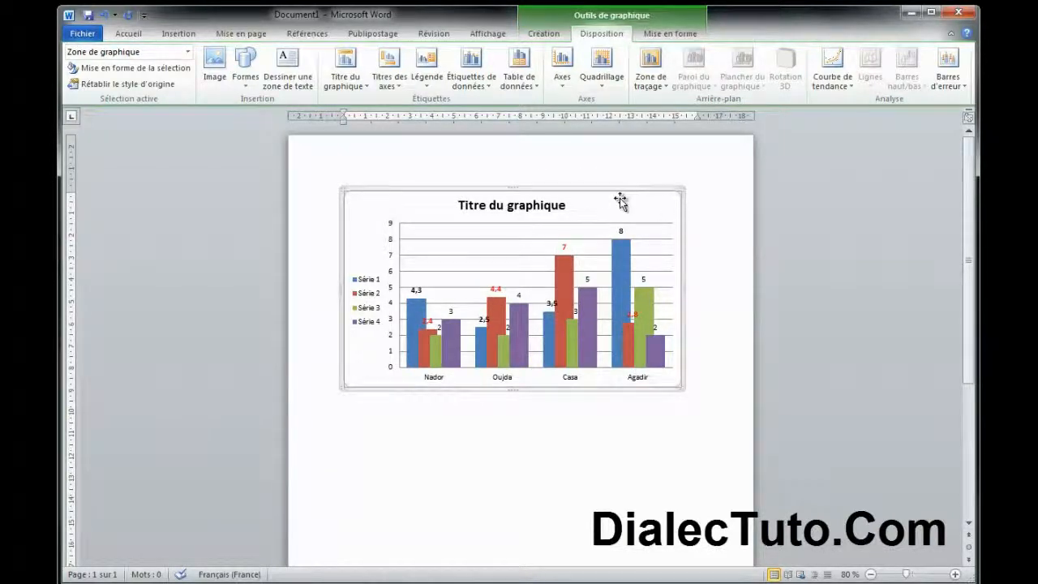
pyautogui.click(472, 69)
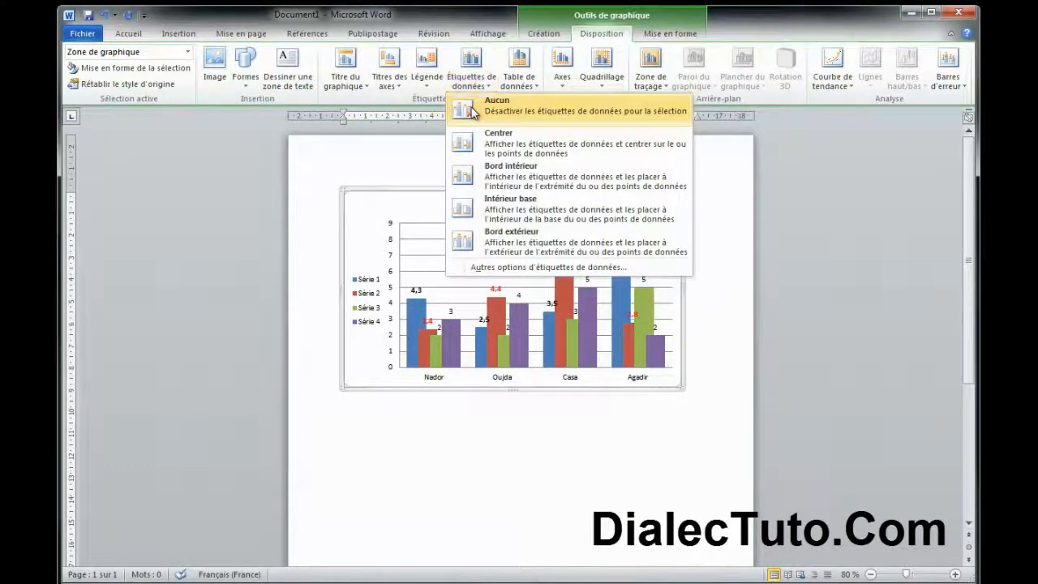
pyautogui.click(474, 104)
pyautogui.click(383, 84)
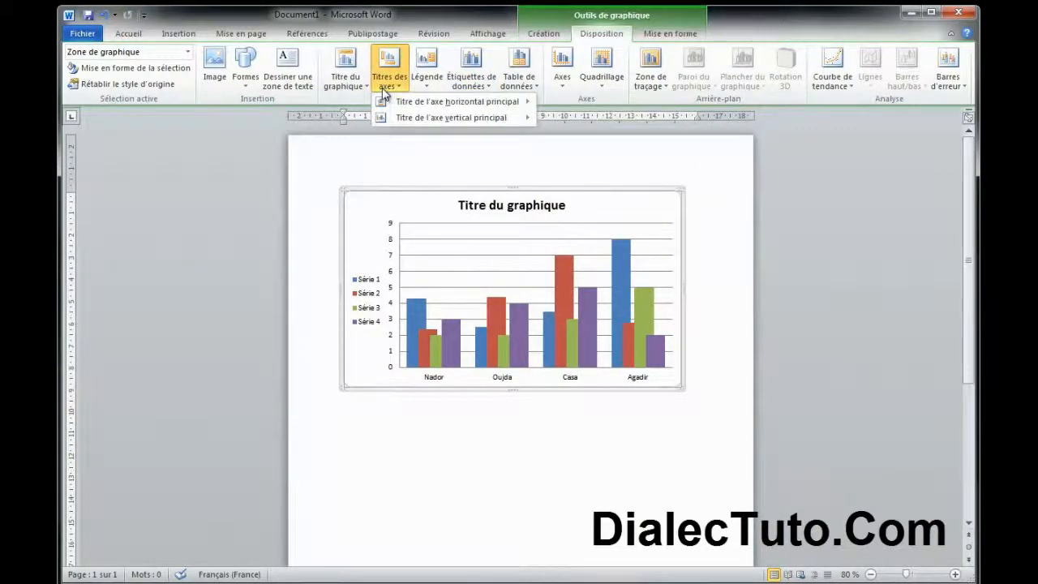
pyautogui.click(660, 203)
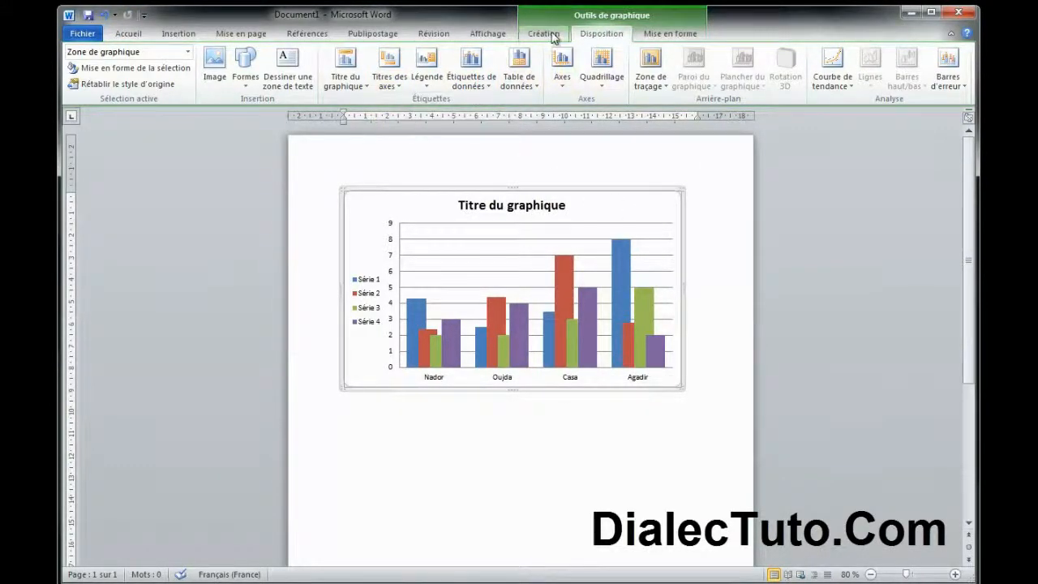
# Step: Reapply the first chart layout, with the title above the plot and the legend on the right side
pyautogui.click(545, 34)
pyautogui.click(542, 82)
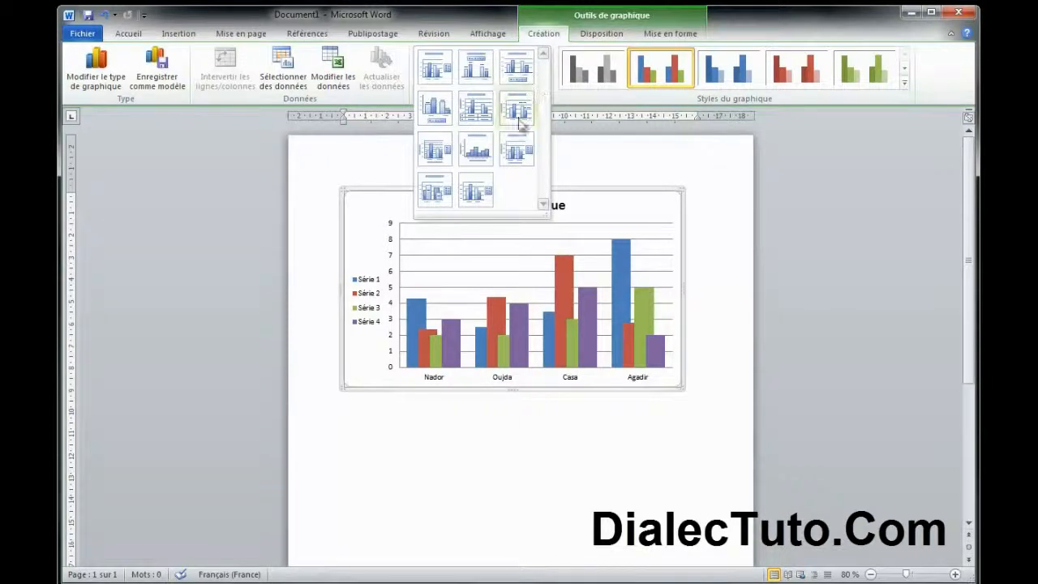
pyautogui.click(438, 75)
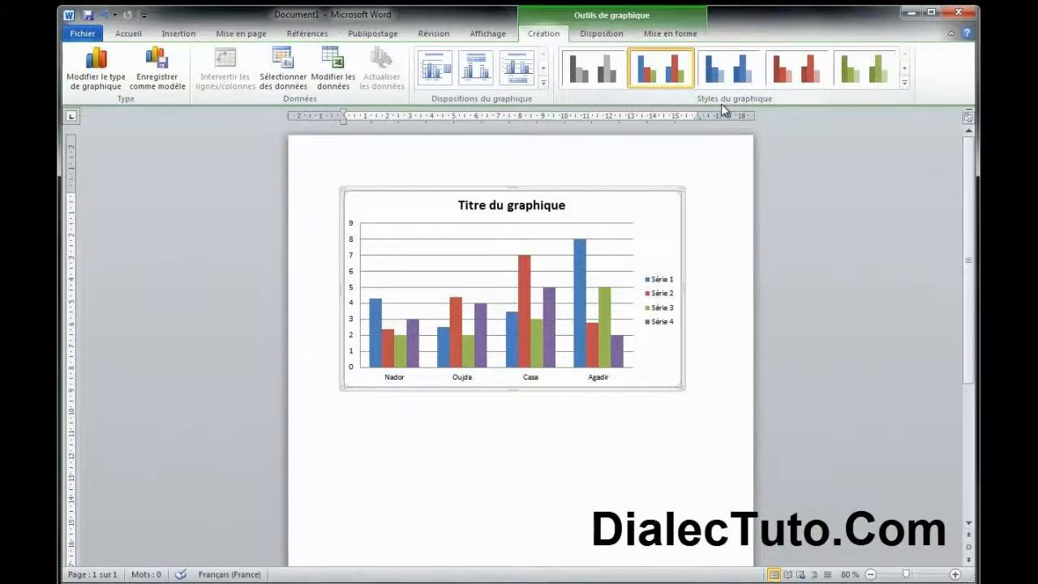
# Step: Try the red bevelled chart style from the fourth row, and settle on the multicoloured style of the same row
pyautogui.click(905, 83)
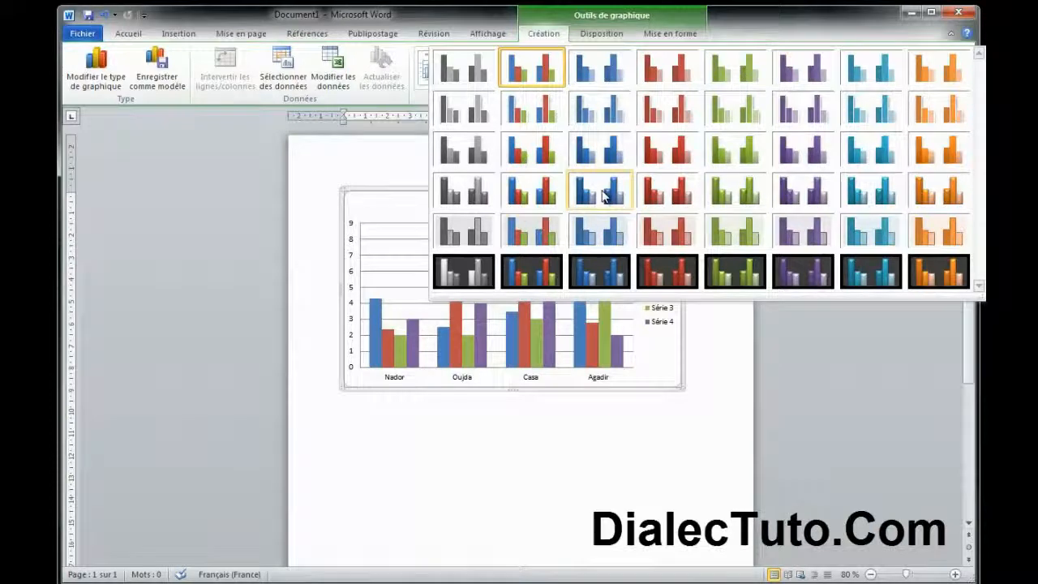
pyautogui.click(668, 194)
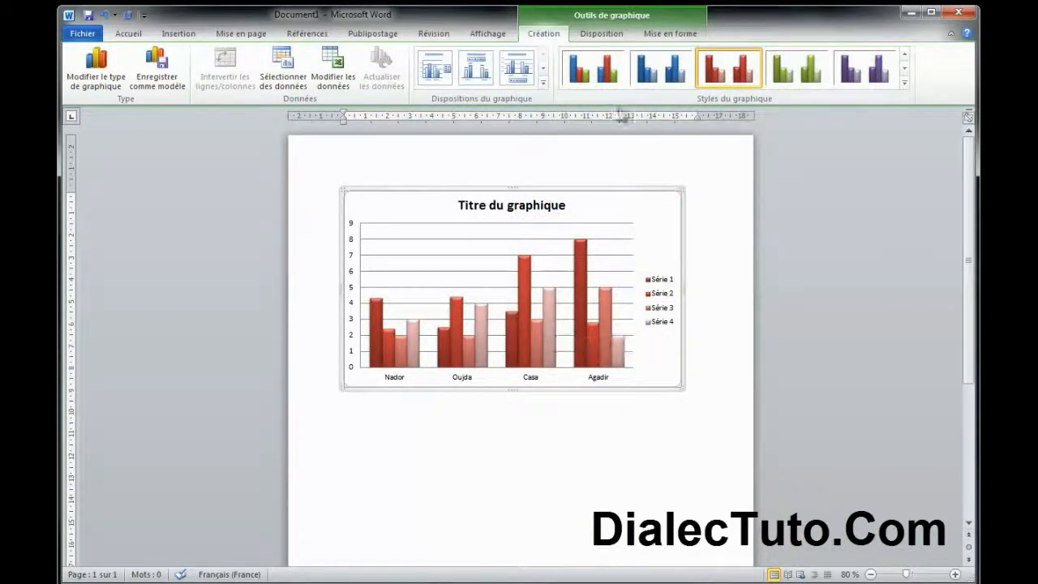
pyautogui.click(596, 70)
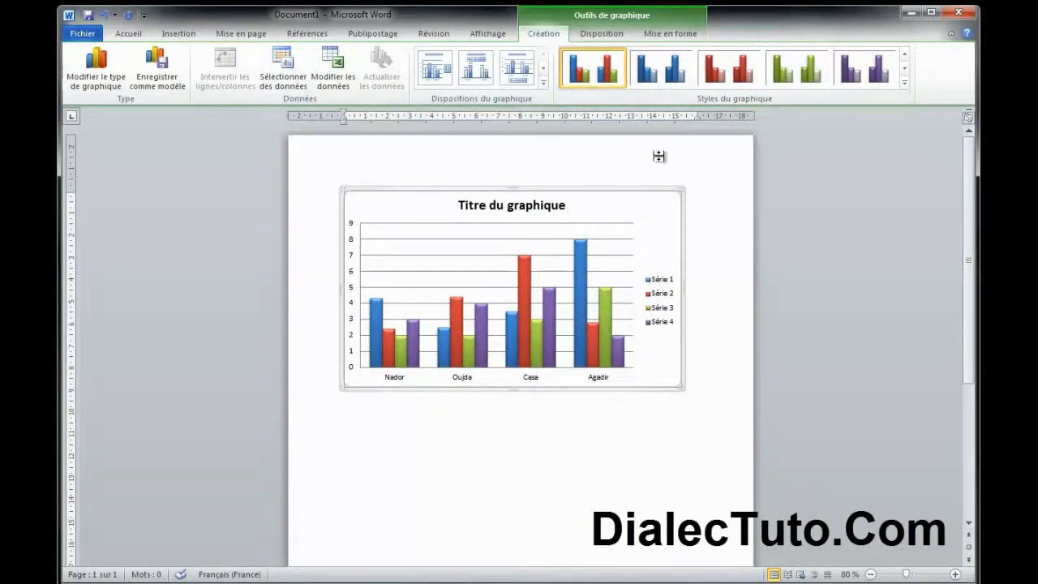
# Step: Format the Série 2 columns with the light orange shape style from the fourth row
pyautogui.click(669, 34)
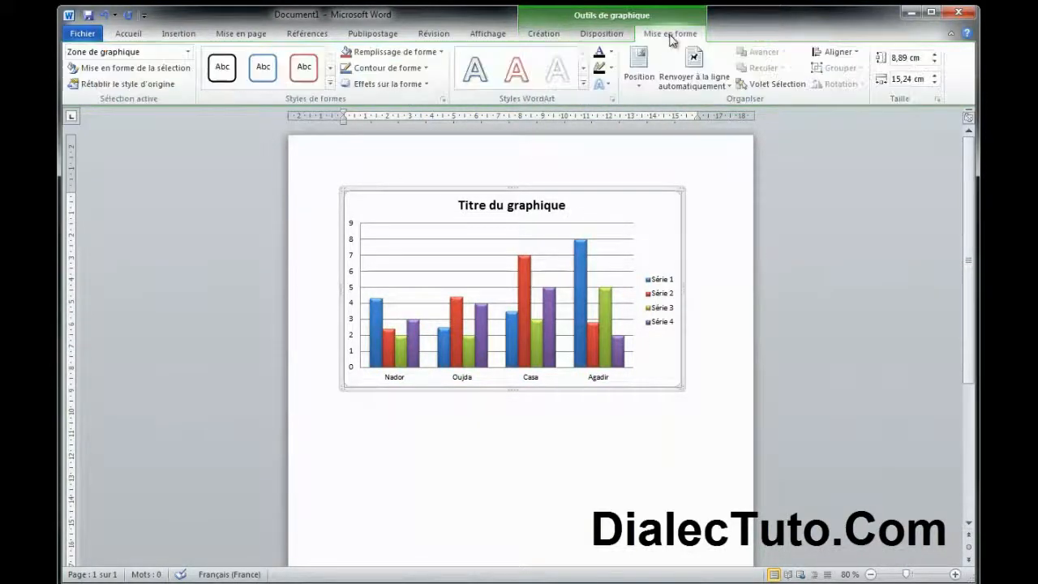
pyautogui.click(524, 285)
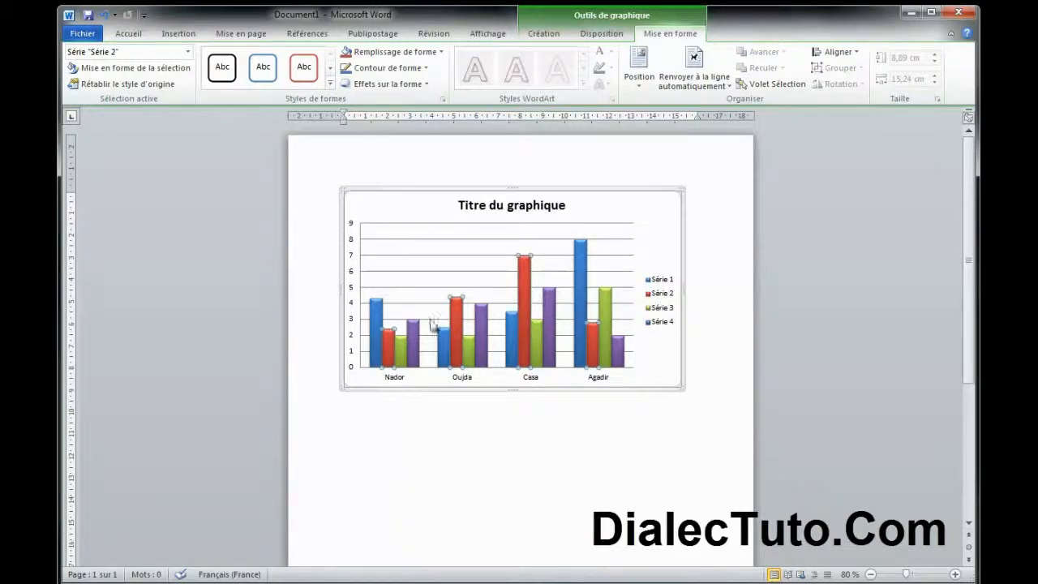
pyautogui.click(441, 52)
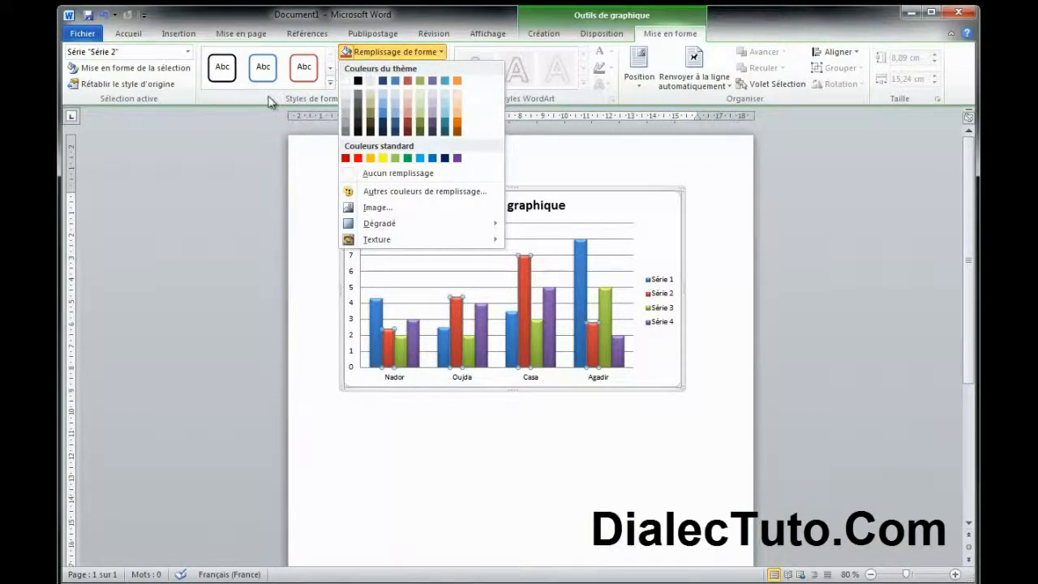
pyautogui.click(330, 83)
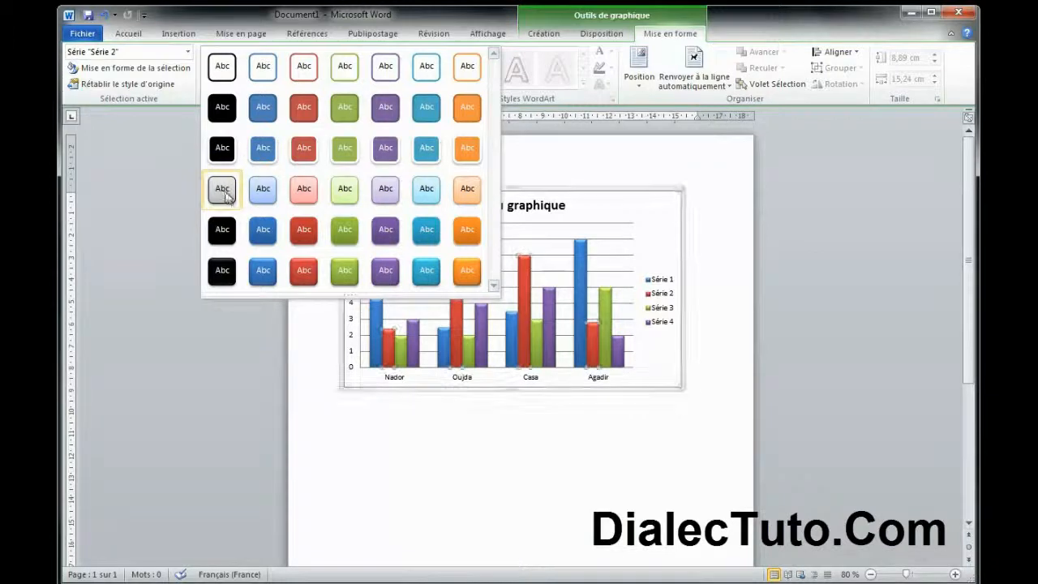
pyautogui.click(466, 191)
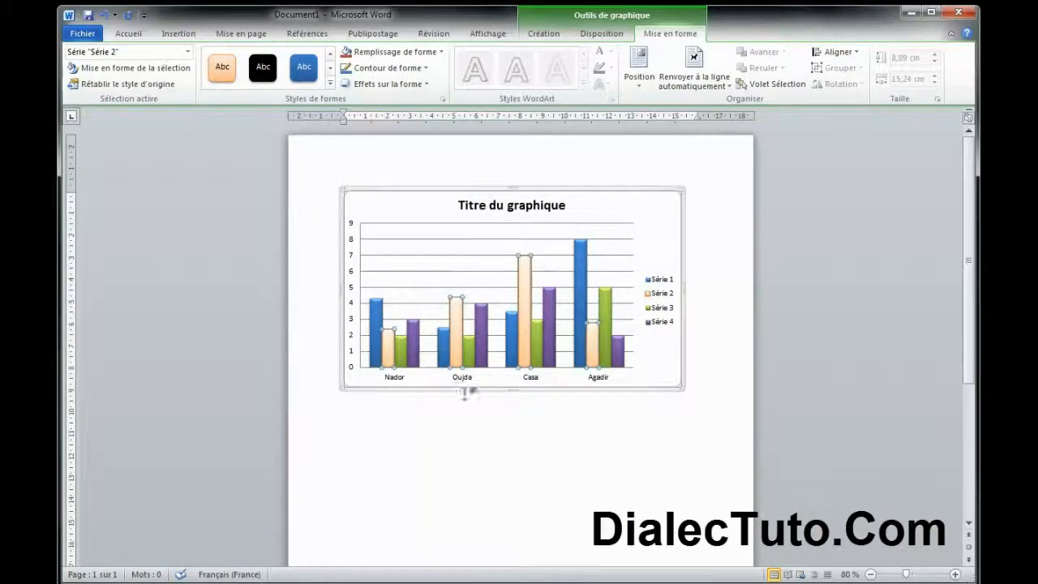
# Step: Delete the chart from the document and set the page orientation to Paysage (landscape)
pyautogui.click(411, 189)
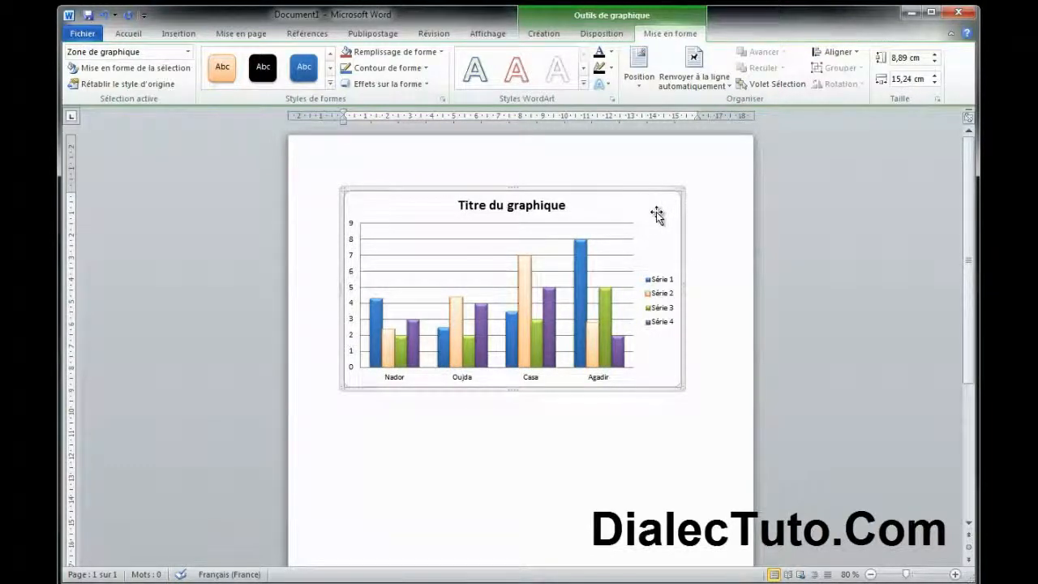
pyautogui.press('Delete')
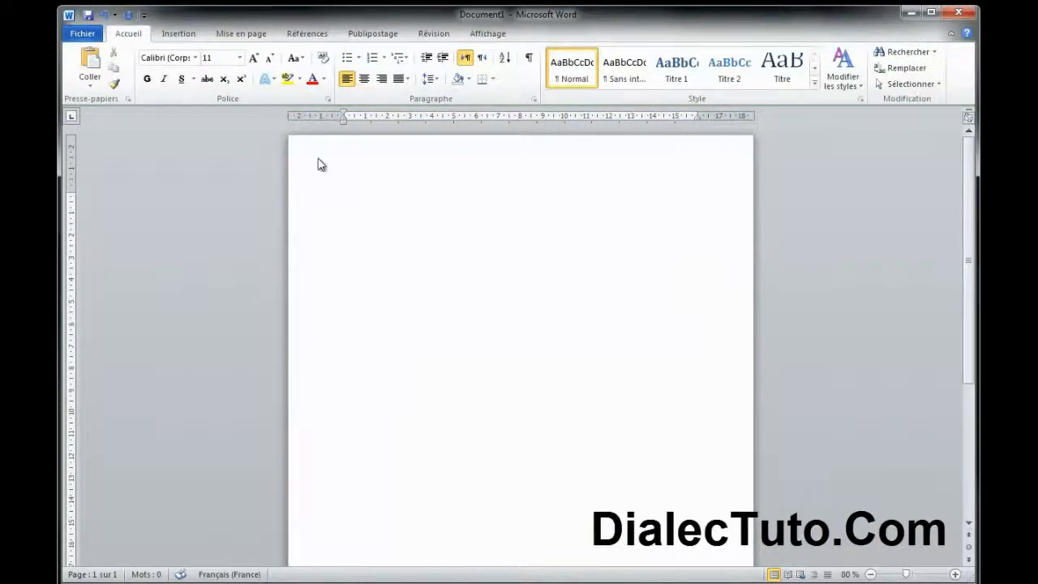
pyautogui.click(235, 34)
pyautogui.click(180, 82)
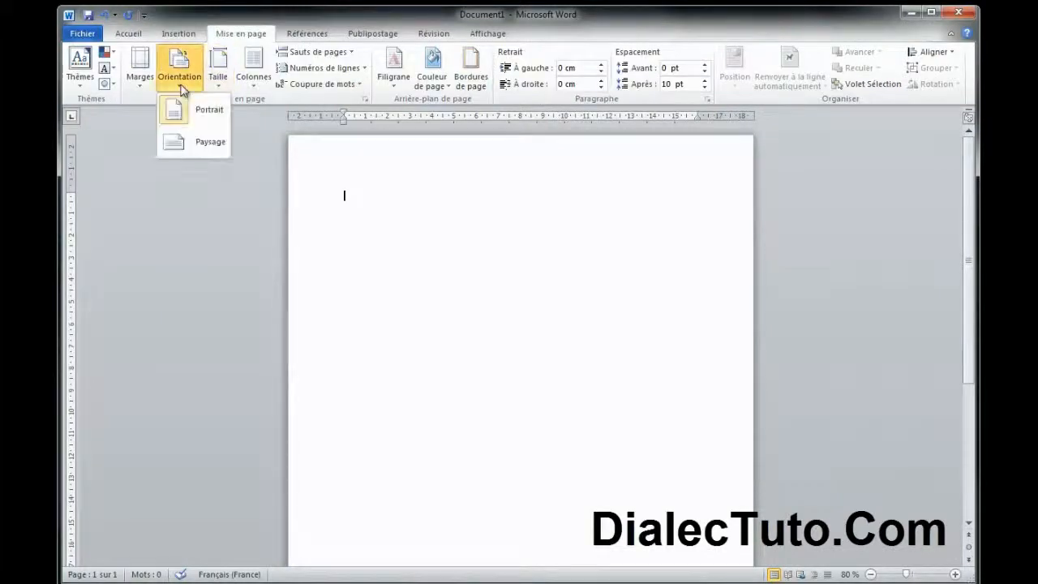
pyautogui.click(182, 145)
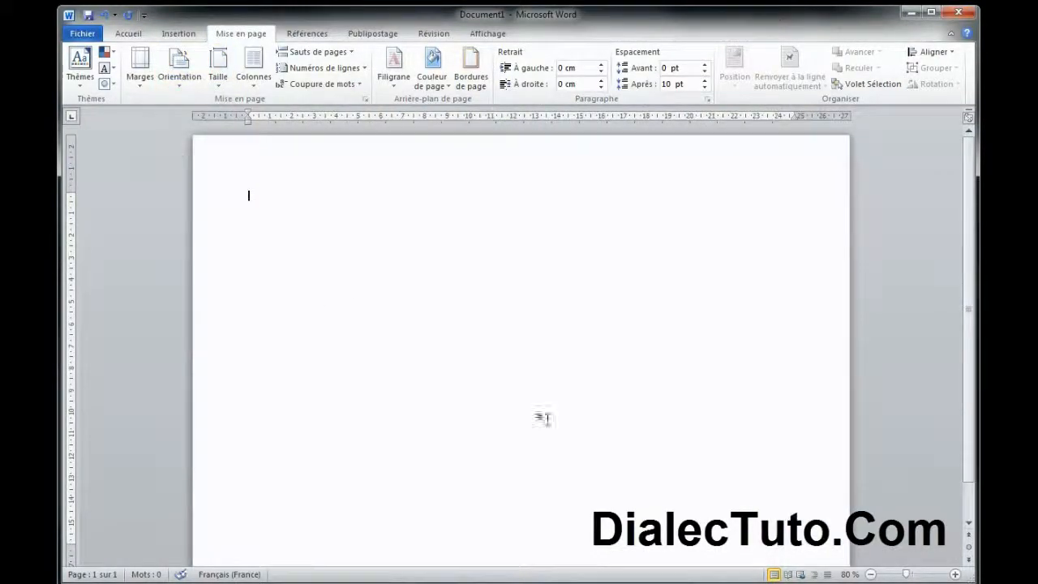
pyautogui.click(871, 574)
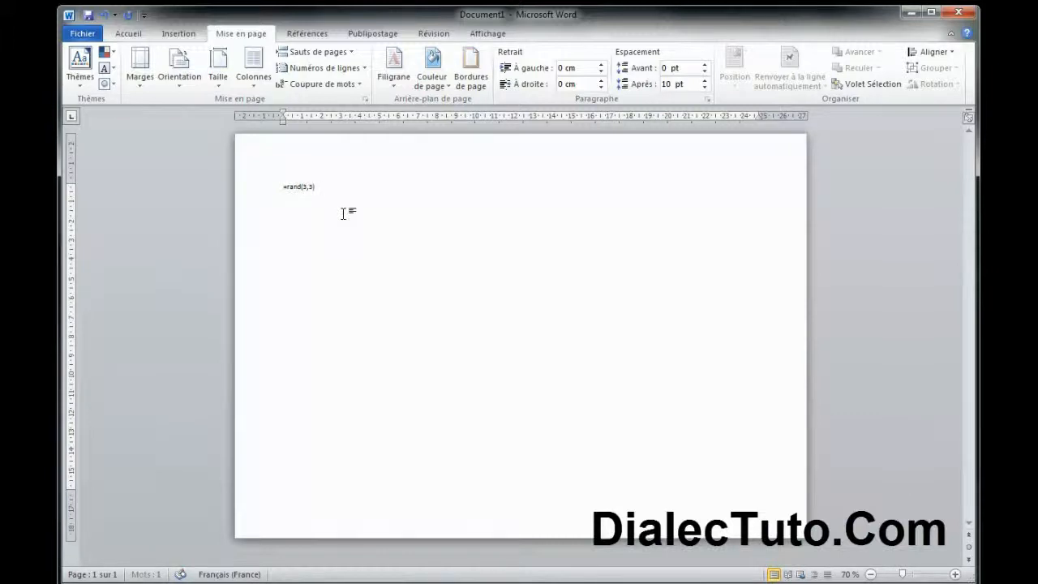
# Step: Generate the sample paragraphs from the =rand(3,3) formula on the landscape page
pyautogui.click(955, 574)
pyautogui.click(955, 574)
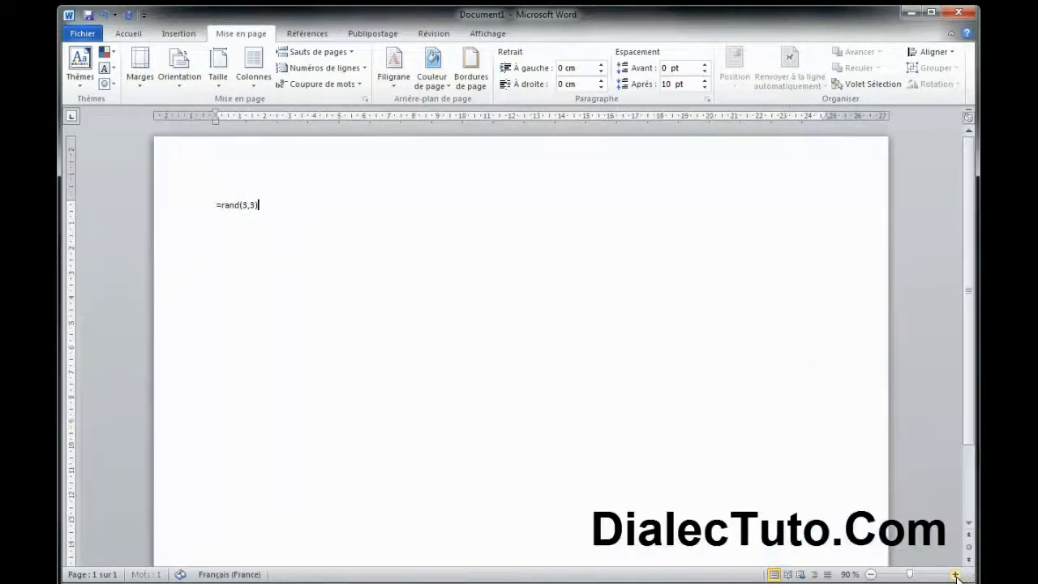
pyautogui.click(955, 574)
pyautogui.click(956, 575)
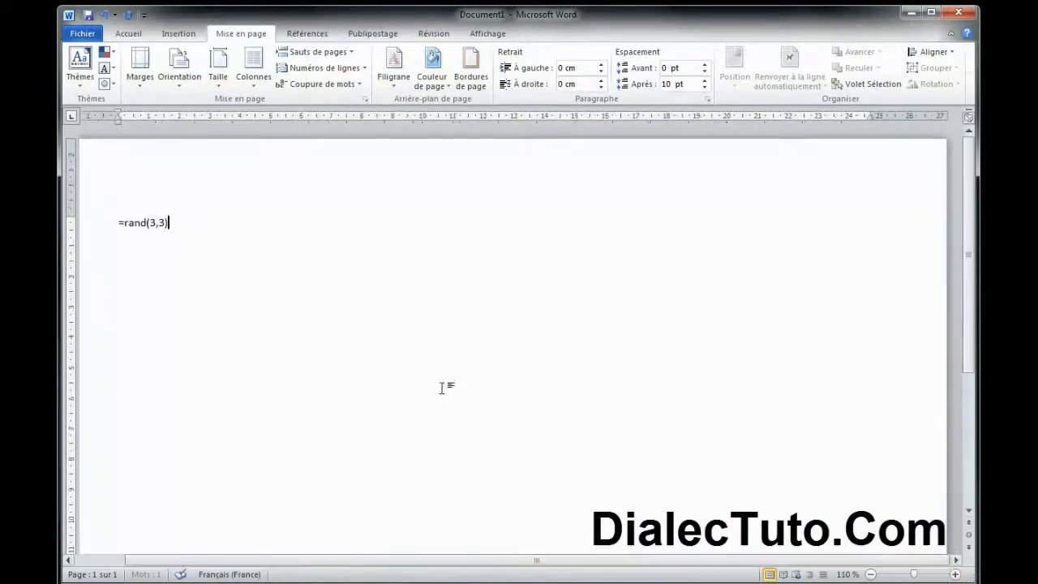
pyautogui.doubleClick(152, 222)
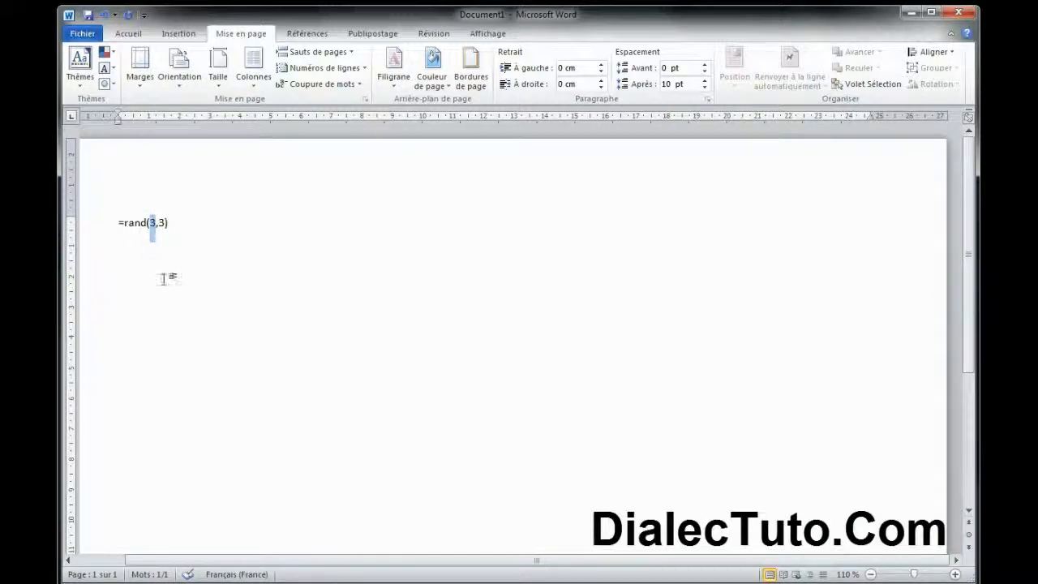
pyautogui.doubleClick(161, 223)
pyautogui.click(193, 227)
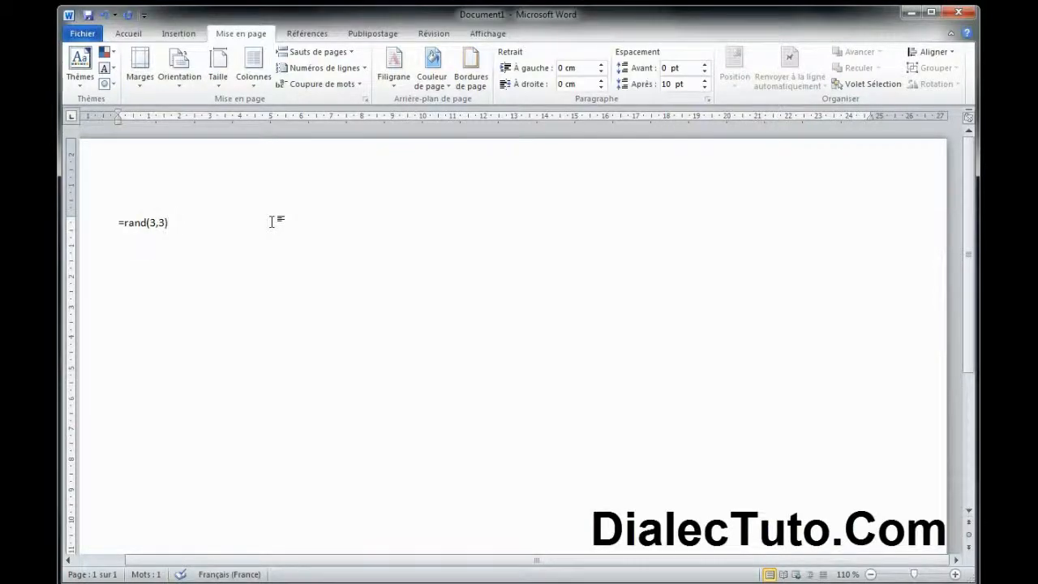
pyautogui.press('Return')
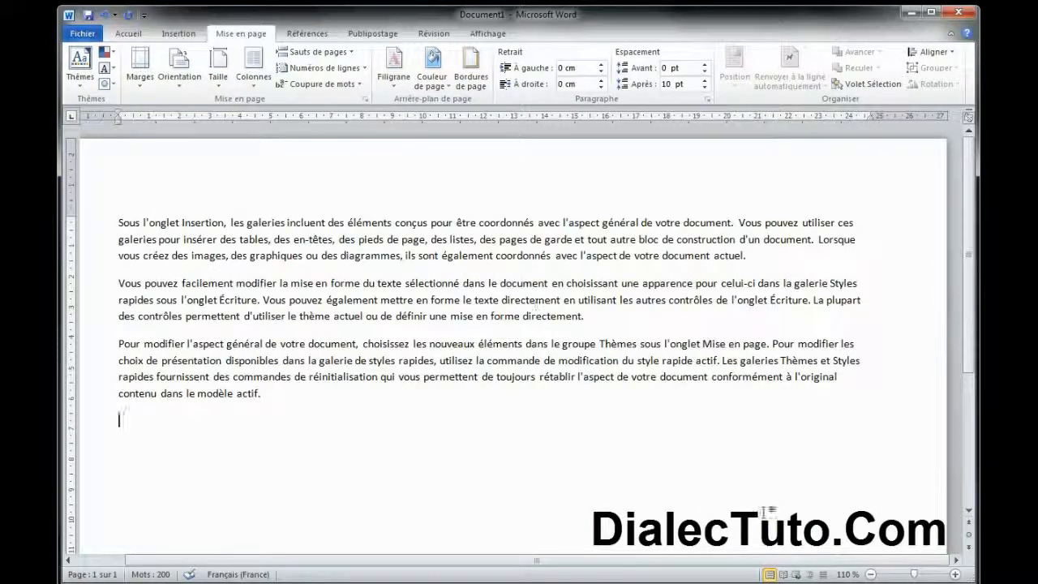
# Step: Insert a clustered column chart (Histogramme groupé) below the sample text, keeping its default data, and close the data sheet
pyautogui.click(870, 574)
pyautogui.click(870, 574)
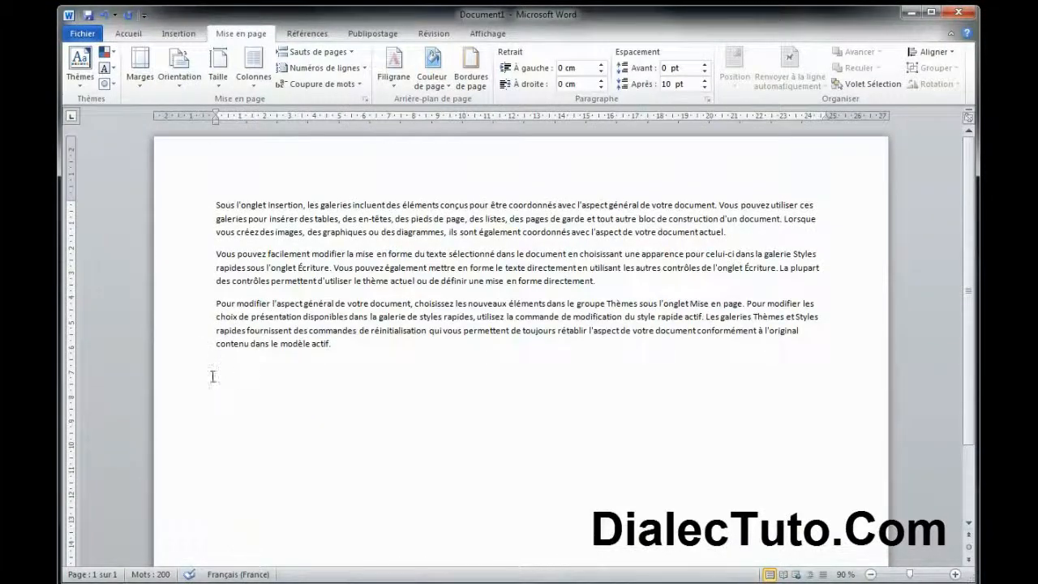
pyautogui.click(179, 33)
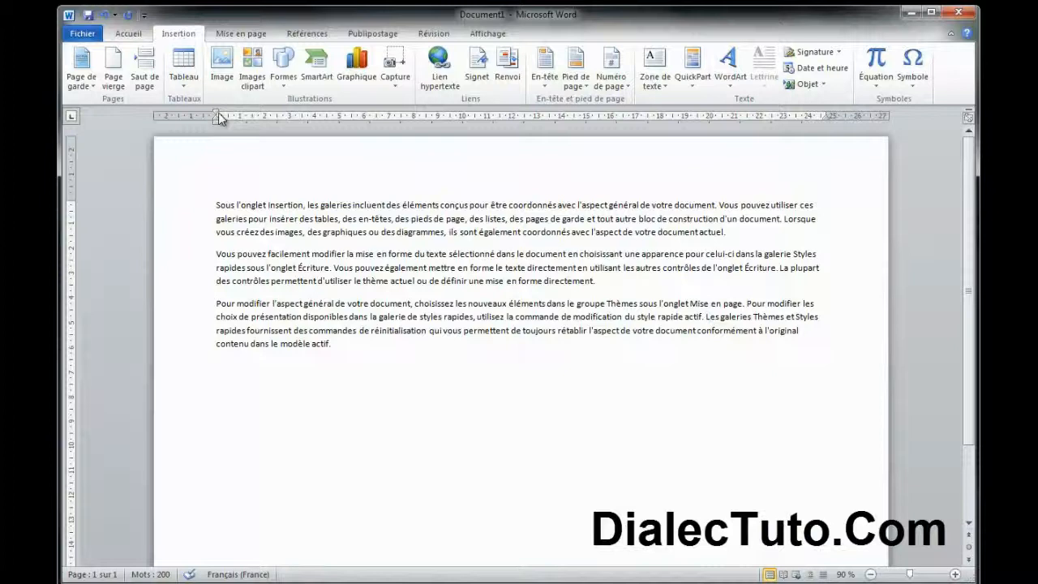
pyautogui.click(356, 65)
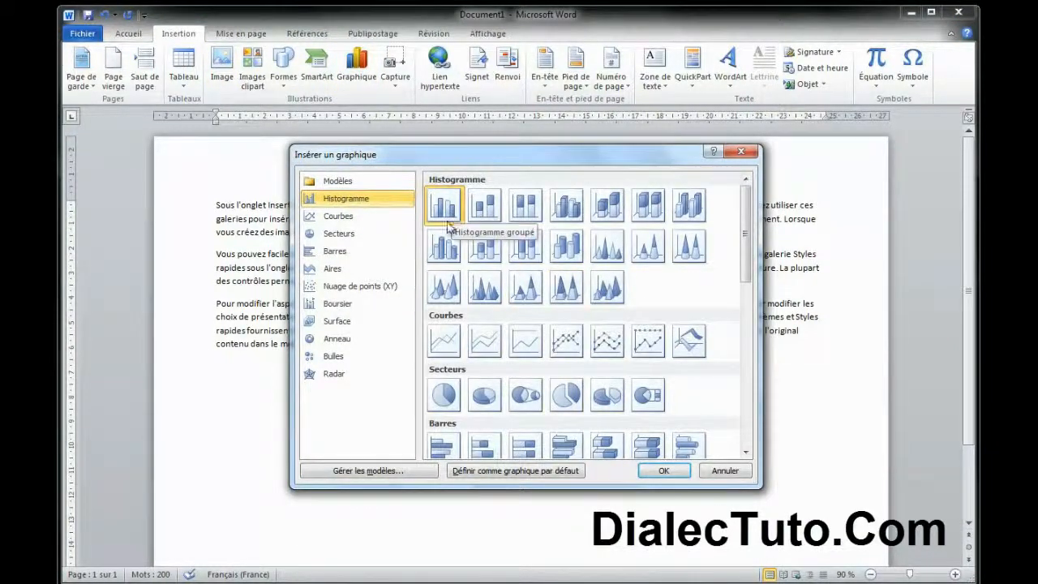
pyautogui.click(663, 471)
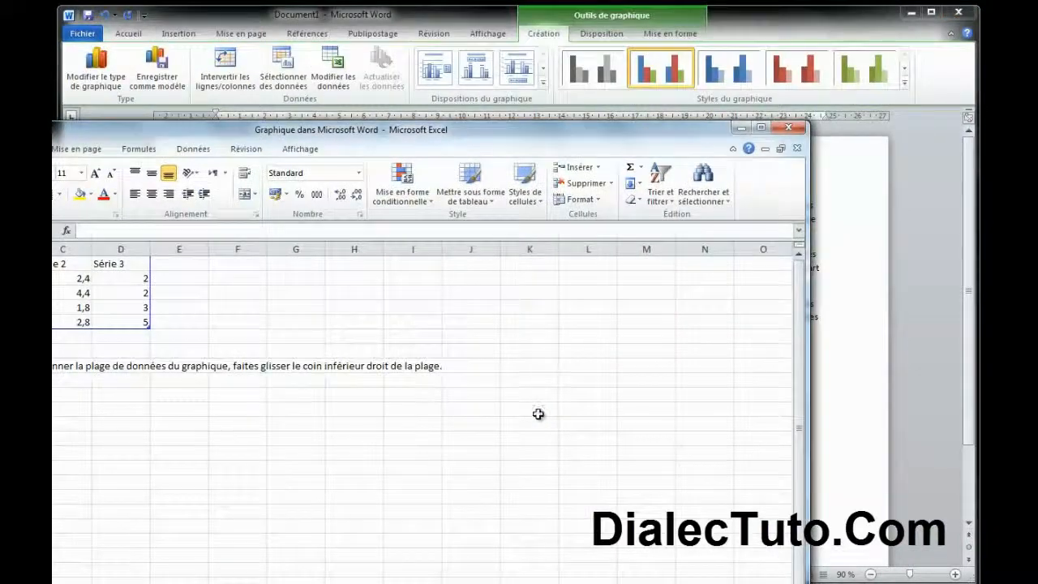
pyautogui.doubleClick(378, 131)
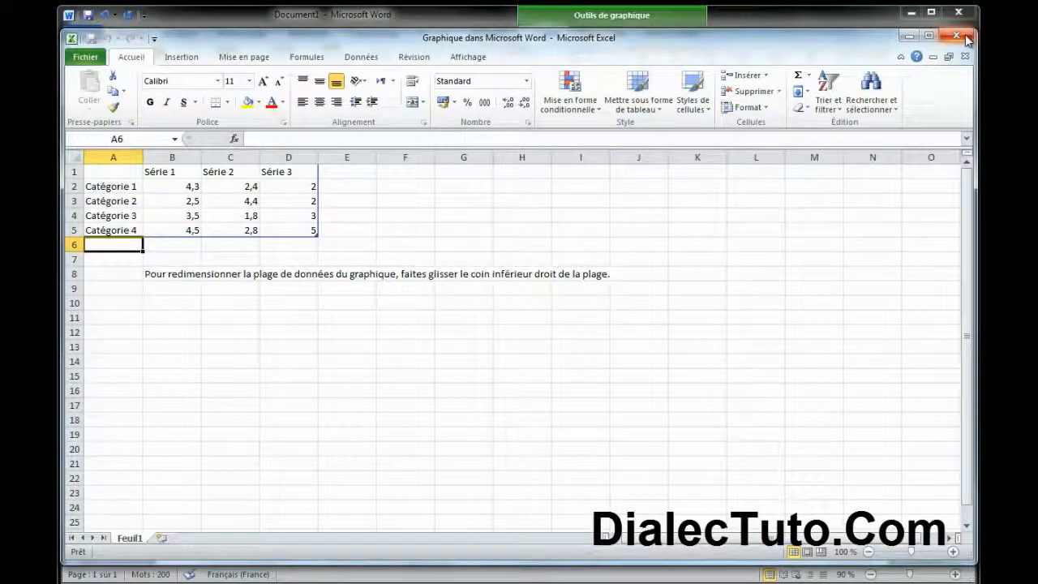
pyautogui.click(957, 36)
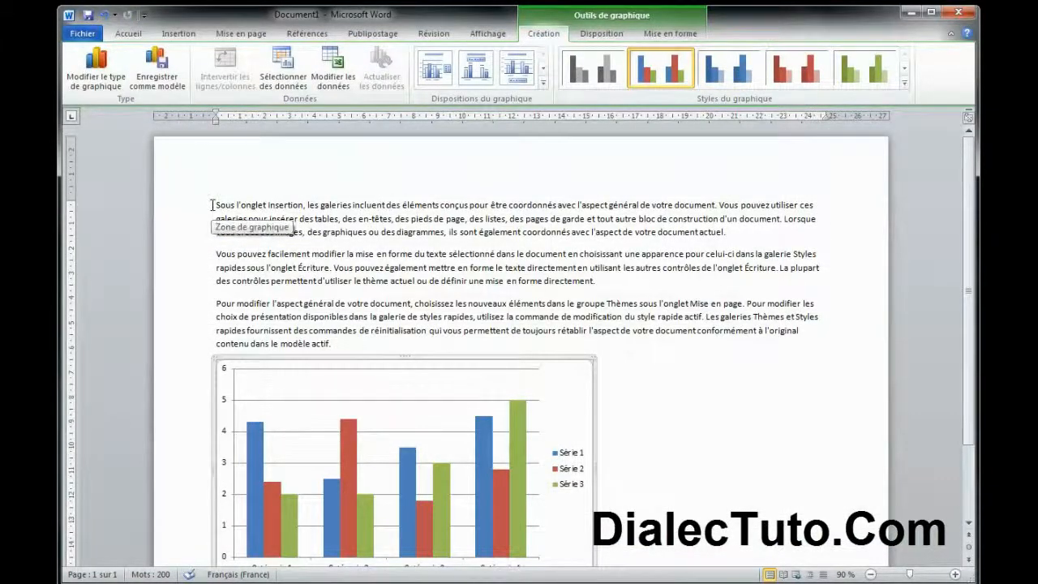
# Step: Shrink the chart to about 7.41 cm high by 11.78 cm wide and set its text wrapping to Carré
pyautogui.scroll(-2, 408, 334)
pyautogui.moveTo(593, 519); pyautogui.dragTo(509, 483)
pyautogui.click(673, 34)
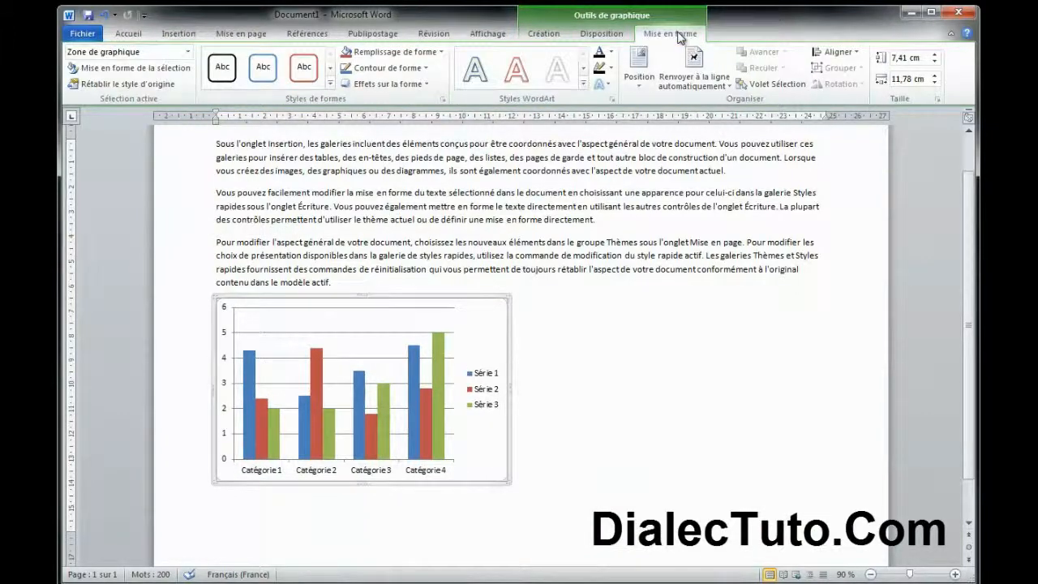
pyautogui.scroll(1, 666, 195)
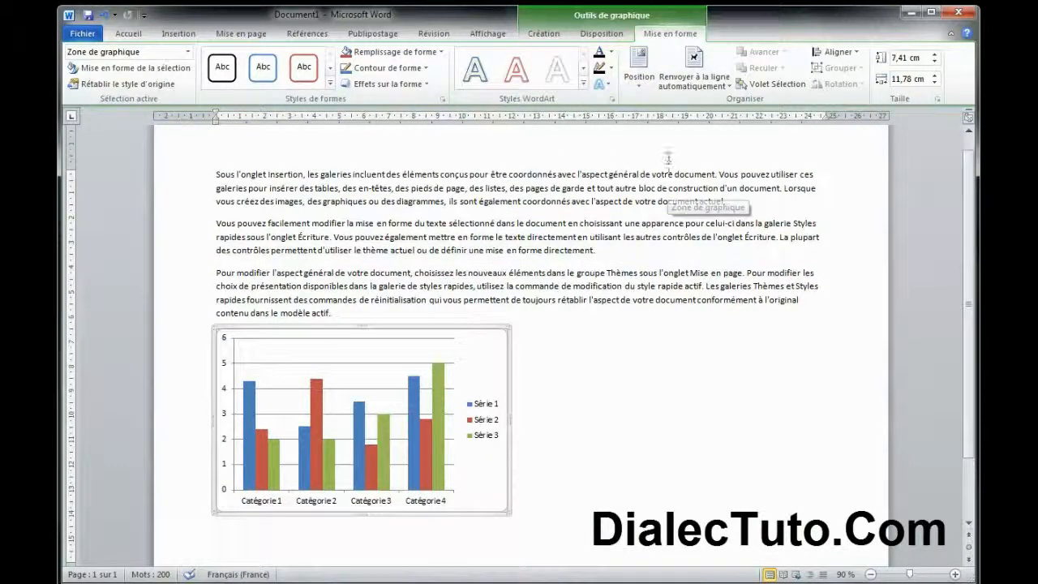
pyautogui.click(709, 87)
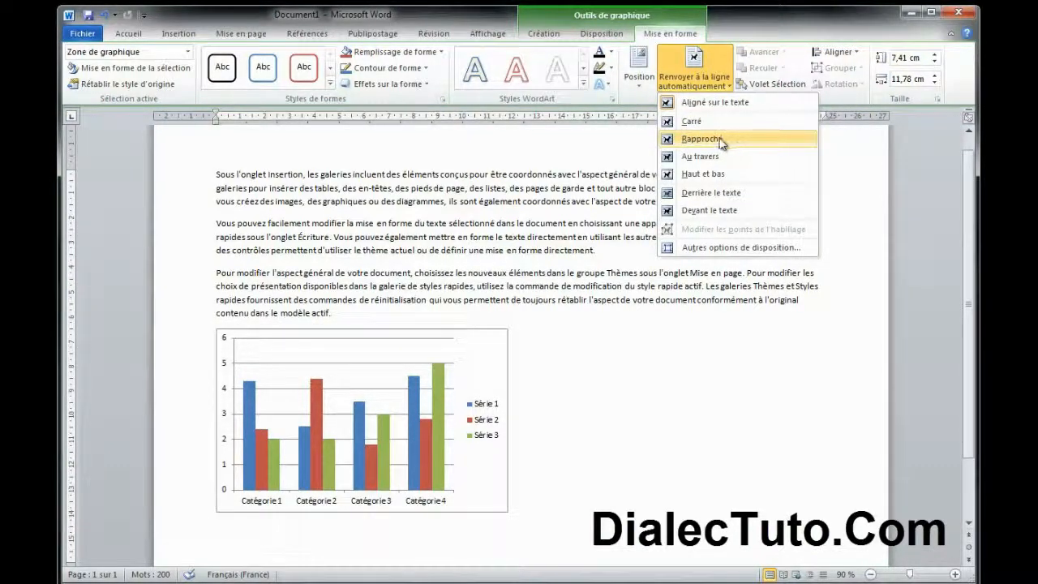
pyautogui.click(692, 122)
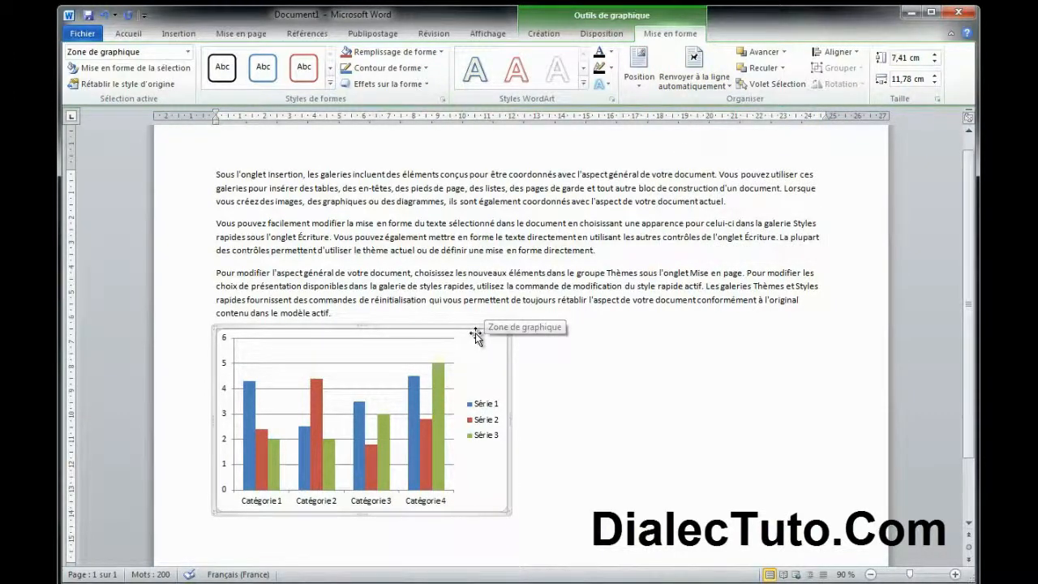
# Step: Move the chart to the upper-left corner of the text, shrink it to about 7 by 10.22 cm, and align it with the left margin
pyautogui.moveTo(465, 329); pyautogui.dragTo(464, 186)
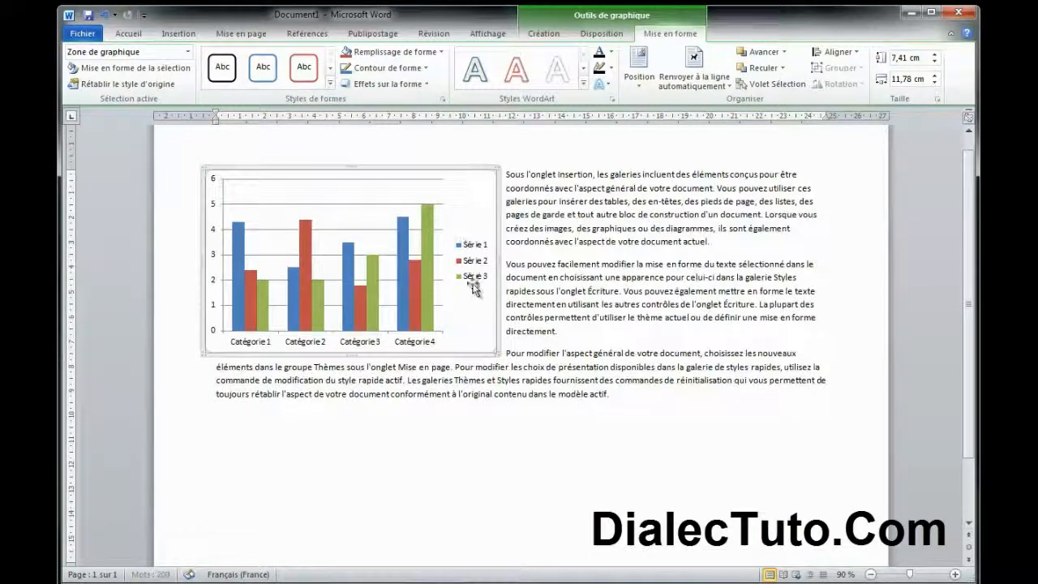
pyautogui.click(603, 445)
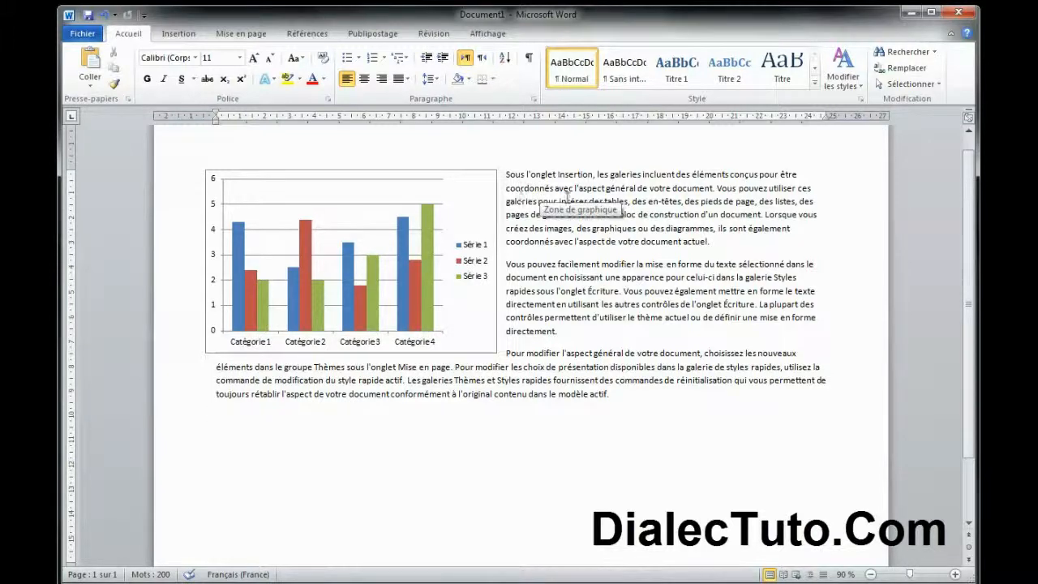
pyautogui.click(487, 352)
pyautogui.moveTo(486, 351); pyautogui.dragTo(461, 344)
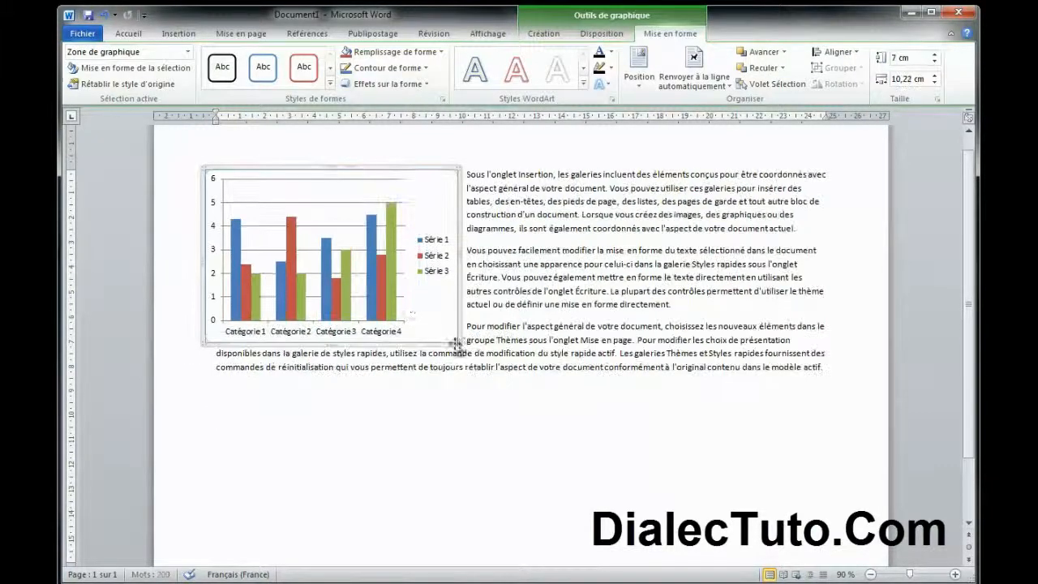
pyautogui.moveTo(398, 167); pyautogui.dragTo(408, 170)
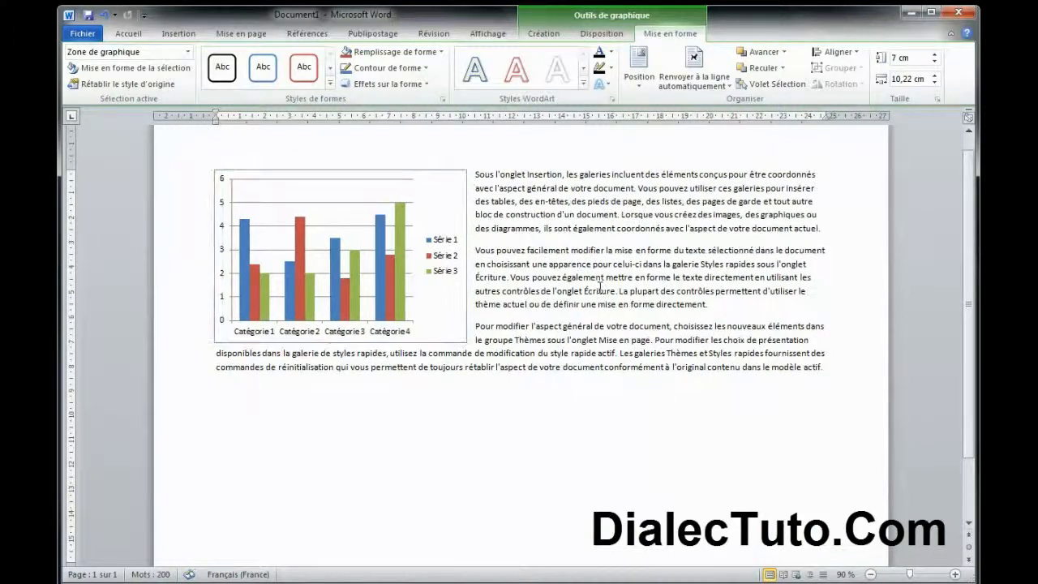
pyautogui.click(555, 406)
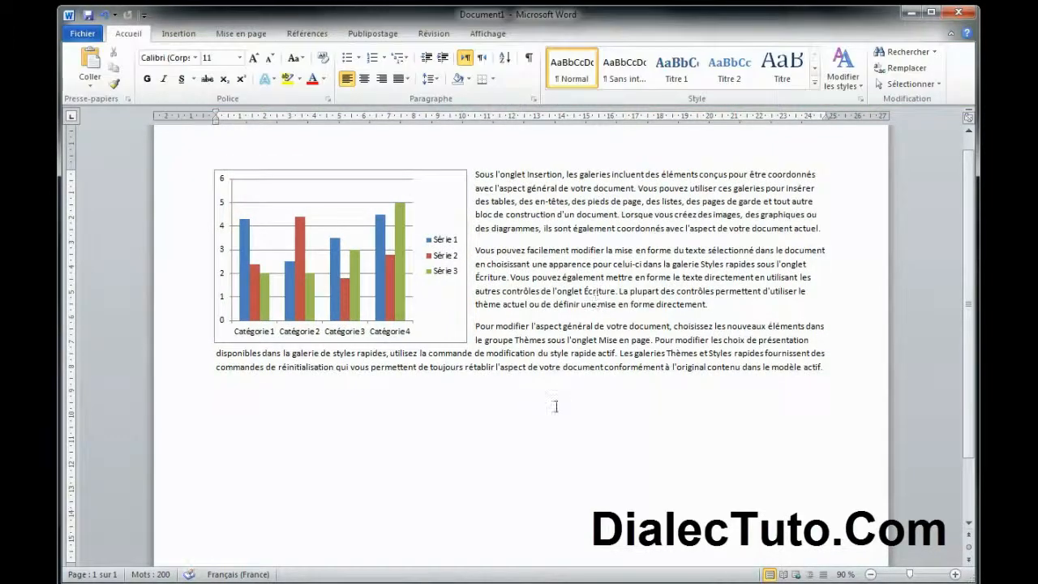
# Step: Set the chart's text wrapping to Haut et bas and move it to the middle of the page between the second and third paragraphs
pyautogui.click(443, 190)
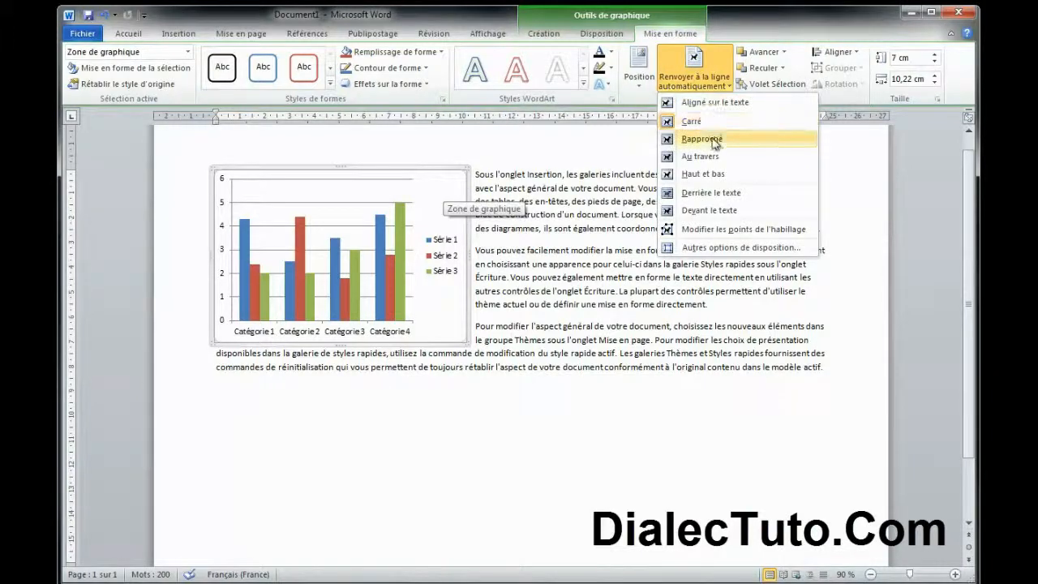
pyautogui.click(704, 173)
pyautogui.moveTo(443, 170); pyautogui.dragTo(613, 293)
pyautogui.click(707, 296)
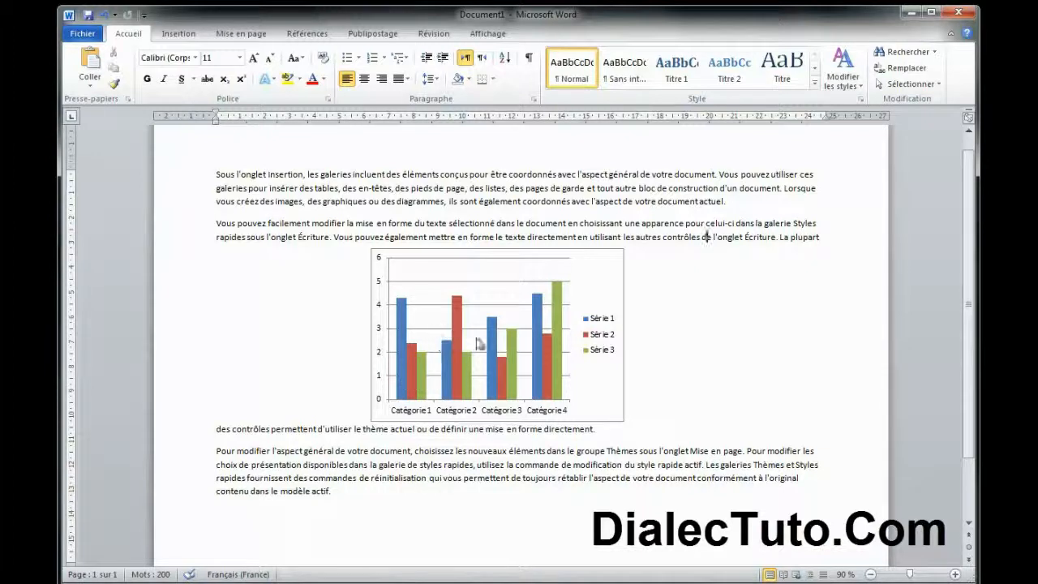
pyautogui.click(584, 264)
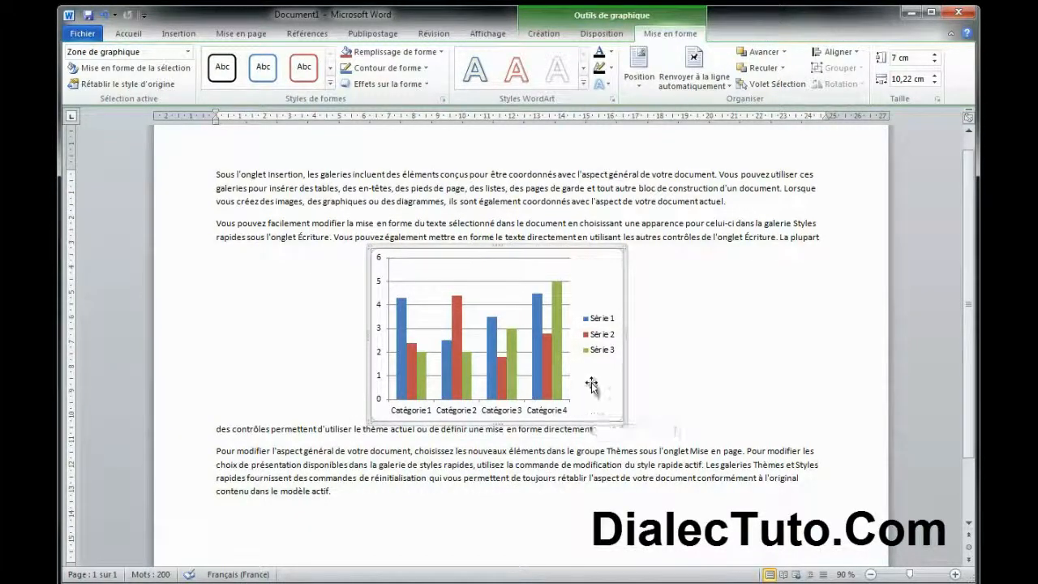
pyautogui.moveTo(590, 276); pyautogui.dragTo(591, 294)
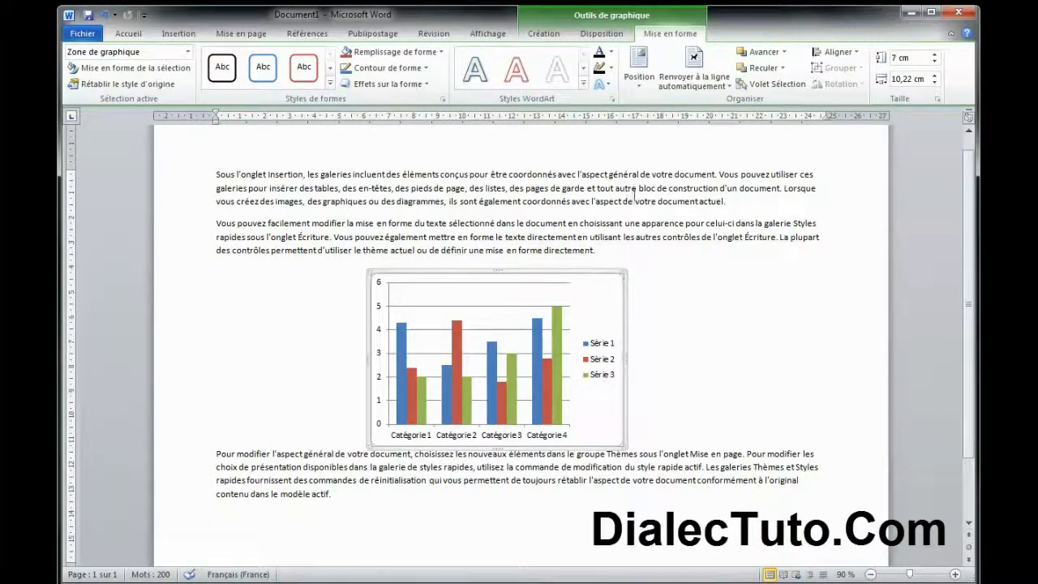
# Step: Set the chart's distance from the text to 1 cm above (Haut) and 1 cm below (Bas) in the advanced layout options
pyautogui.click(708, 77)
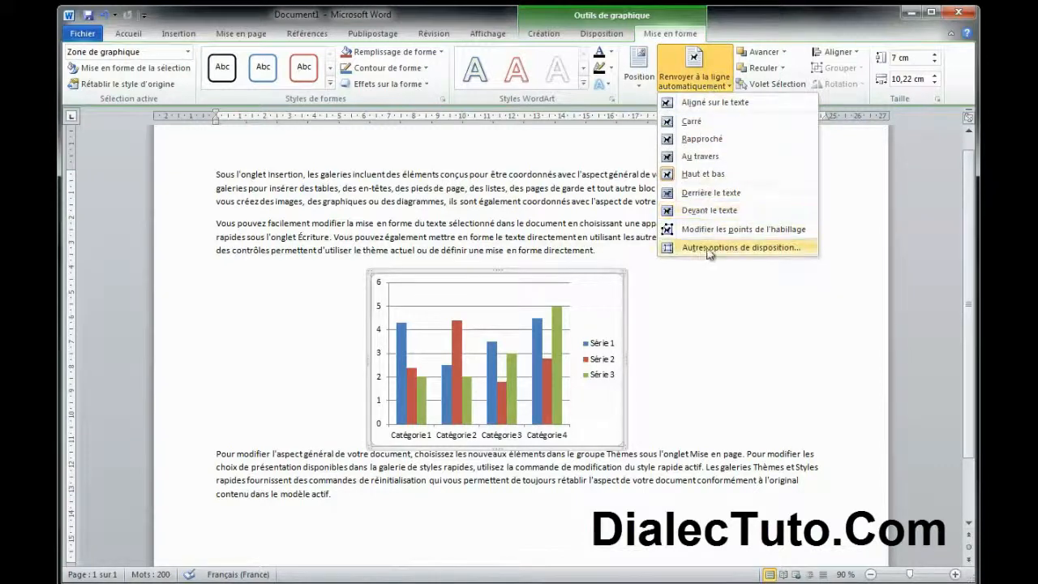
pyautogui.click(743, 247)
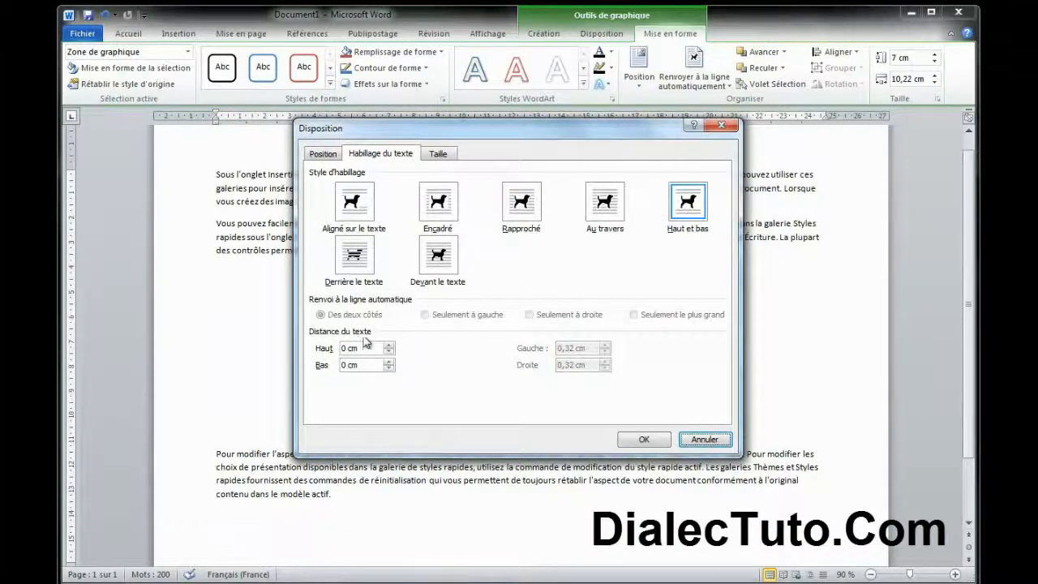
pyautogui.click(390, 346)
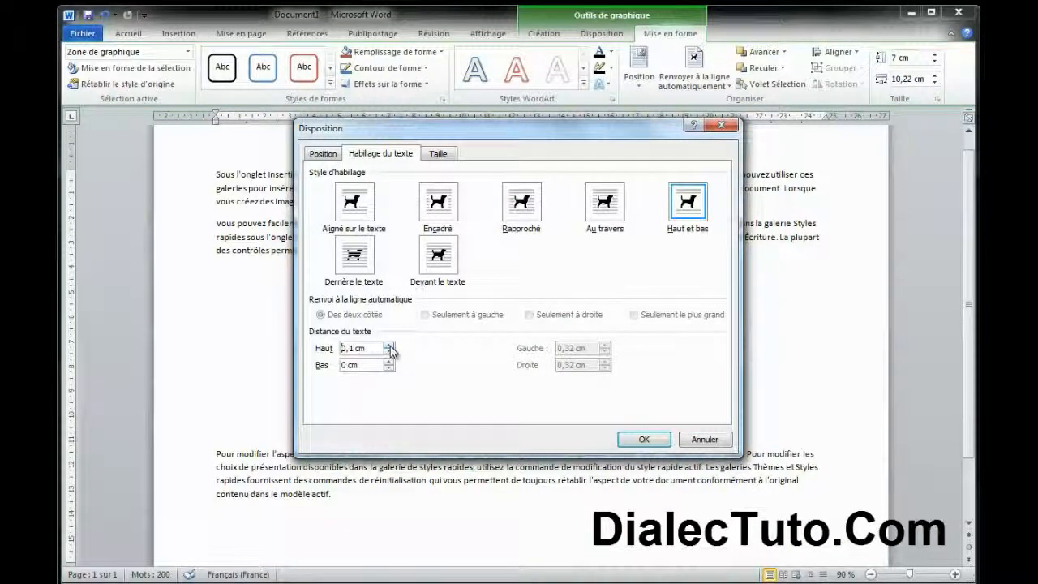
pyautogui.click(390, 345)
pyautogui.click(390, 346)
pyautogui.click(390, 345)
pyautogui.click(390, 345)
pyautogui.click(390, 345)
pyautogui.click(389, 362)
pyautogui.click(390, 361)
pyautogui.click(389, 362)
pyautogui.click(389, 362)
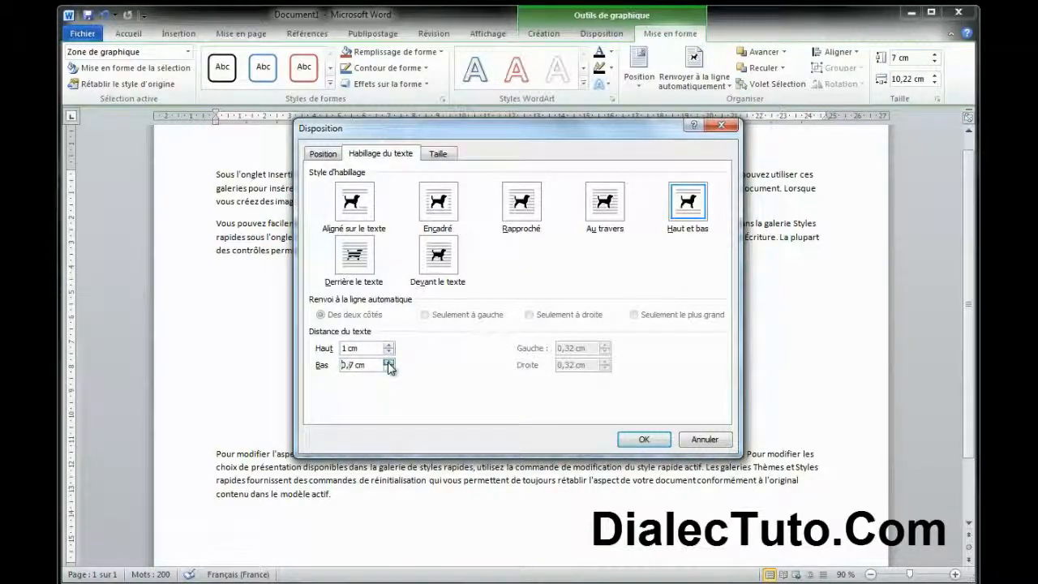
pyautogui.moveTo(486, 128); pyautogui.dragTo(713, 109)
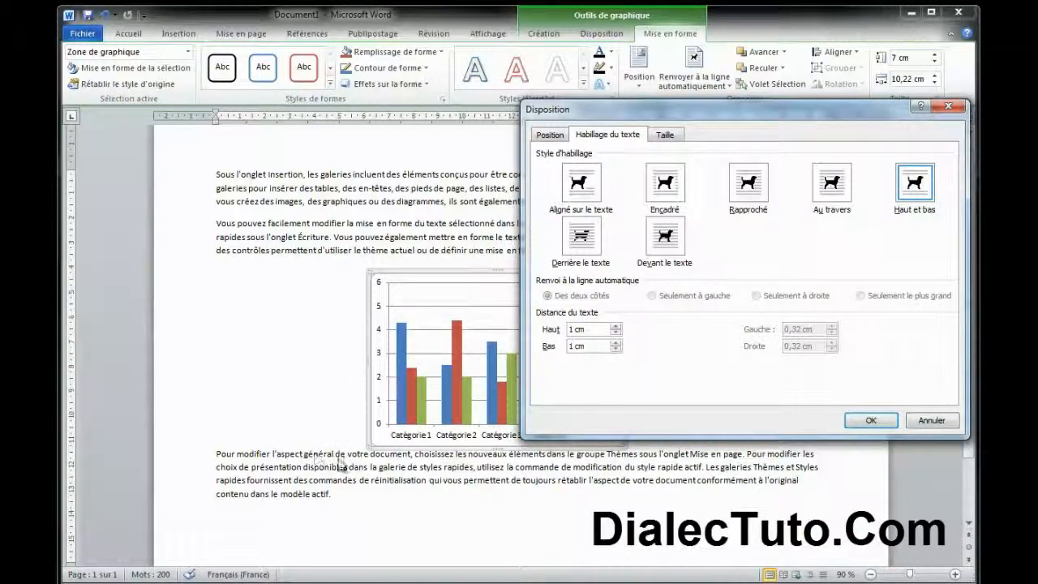
pyautogui.click(871, 420)
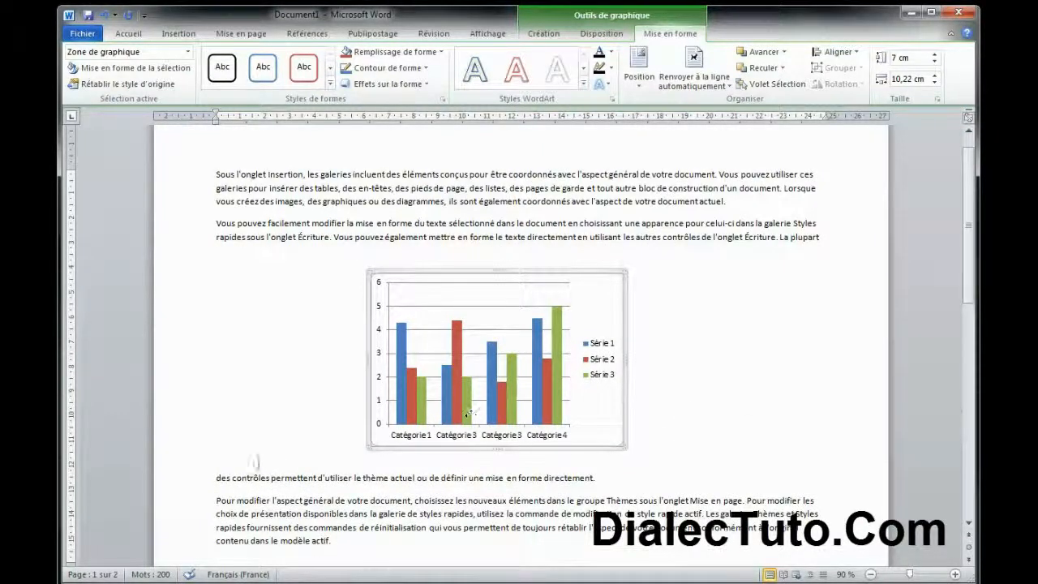
# Step: Move the chart slightly down so that the whole second paragraph sits above it, and deselect the chart
pyautogui.moveTo(608, 301); pyautogui.dragTo(603, 327)
pyautogui.click(716, 327)
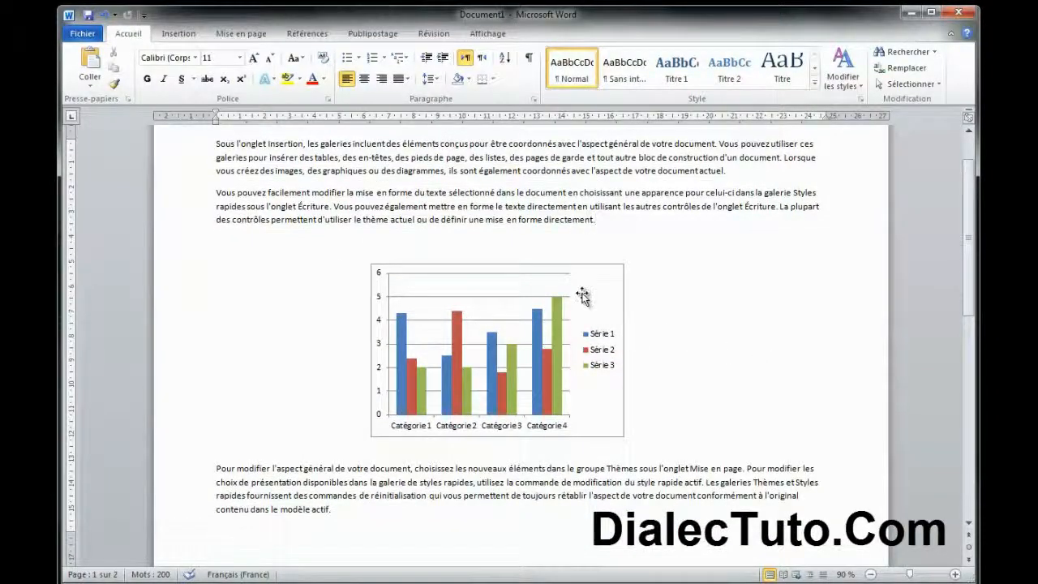
pyautogui.scroll(1, 605, 270)
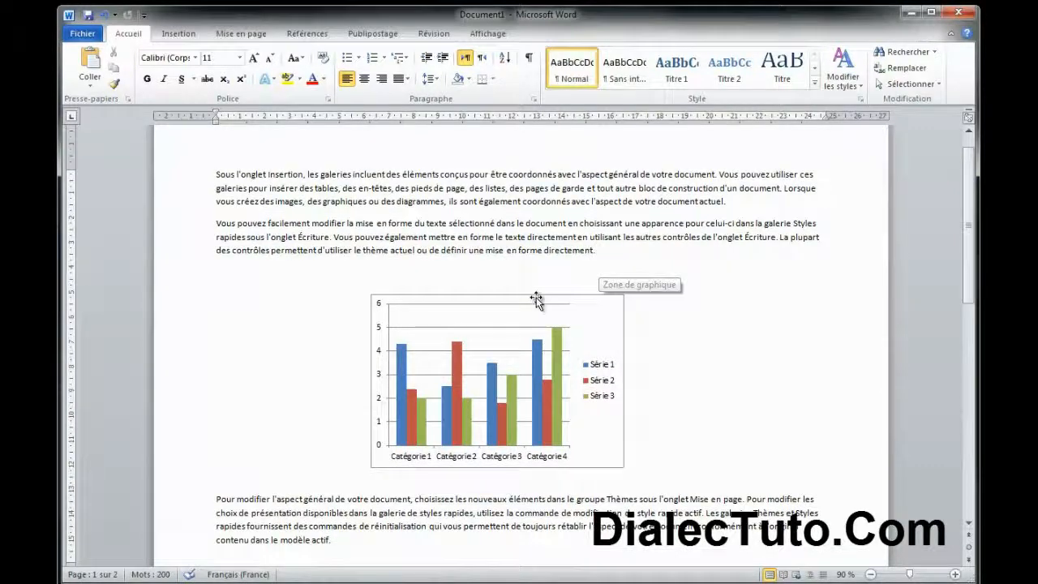